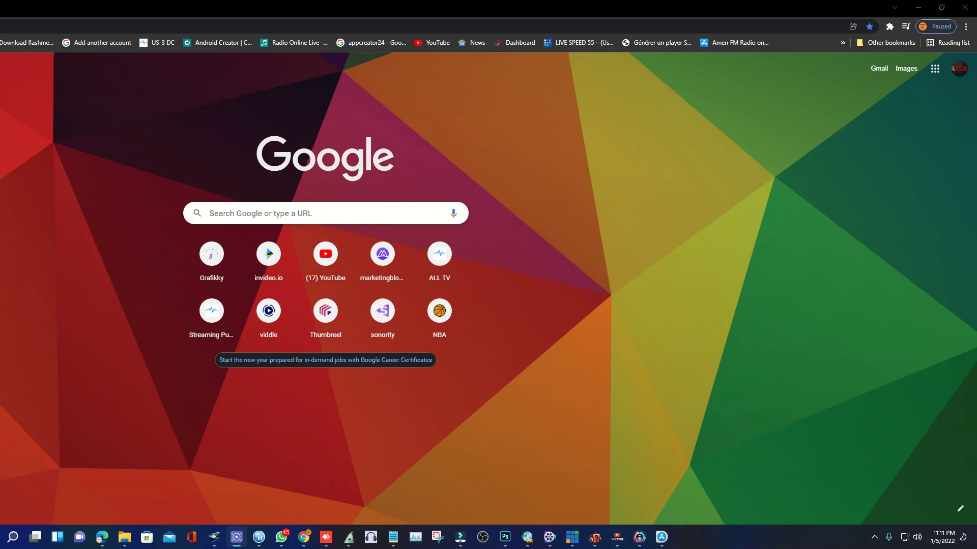
# Search Google for "obs studio" and open the OBS Studio website
pyautogui.click(210, 213)
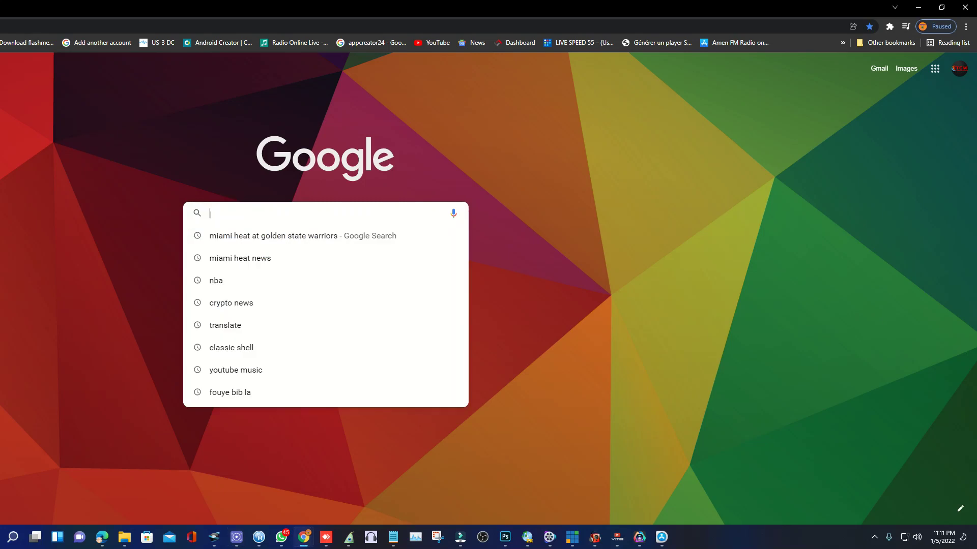
pyautogui.press('Escape')
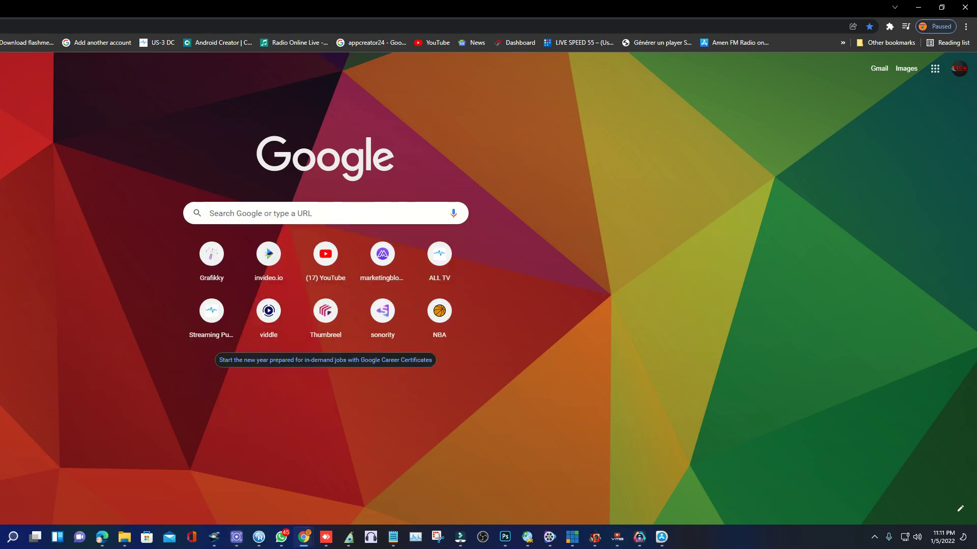
pyautogui.click(210, 213)
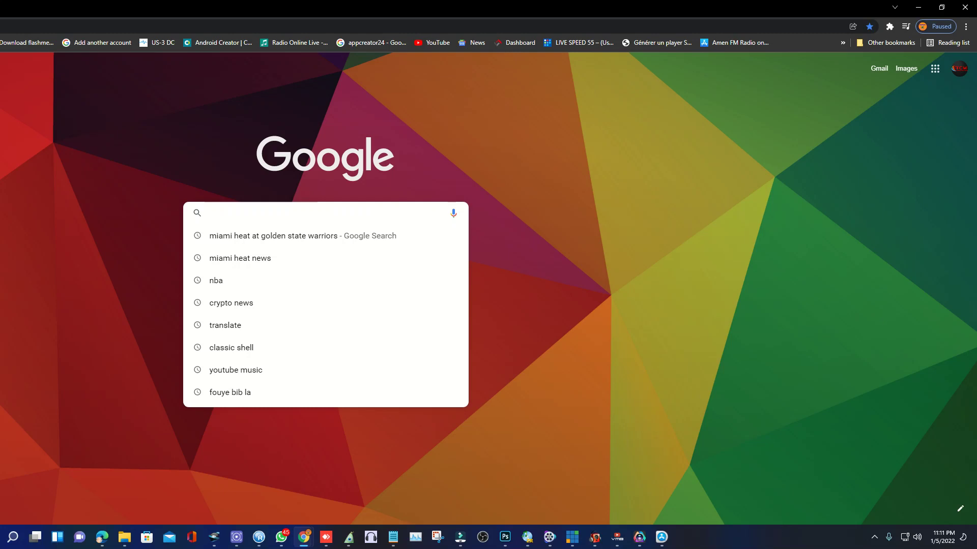
pyautogui.write('OS')
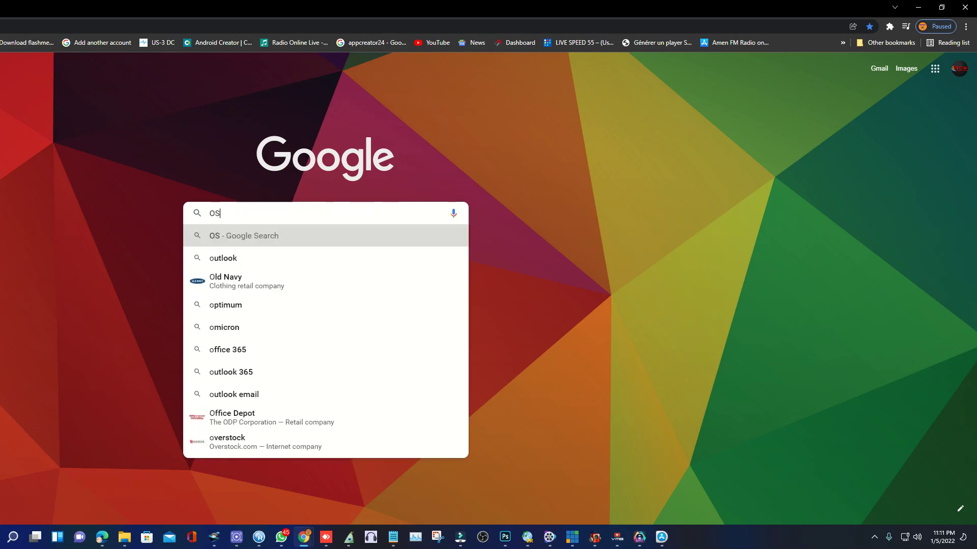
pyautogui.press('BackSpace')
pyautogui.write('BS')
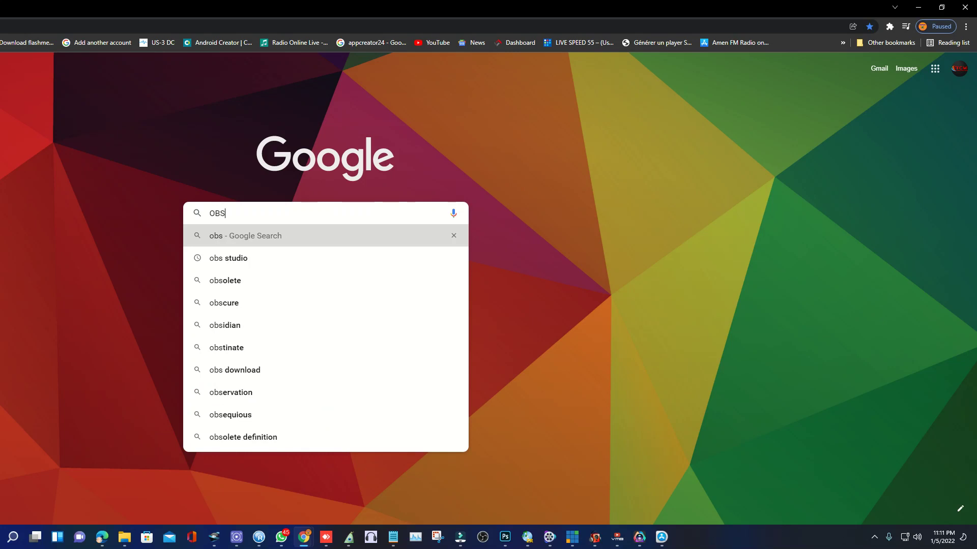
pyautogui.click(228, 258)
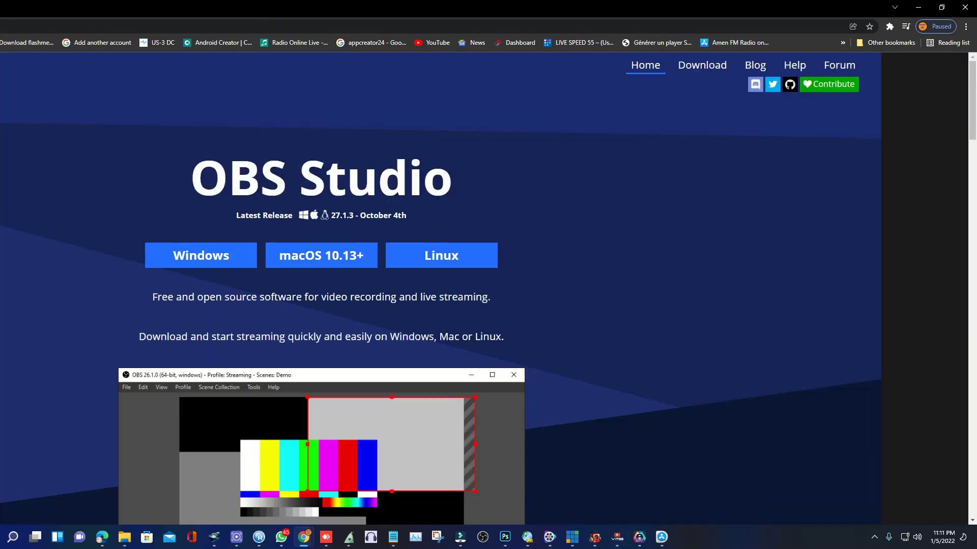
# Look through the OBS Studio home page, including its Features, Create Professional Productions and Collaborative Creativity sections
pyautogui.scroll(-5, 489, 285)
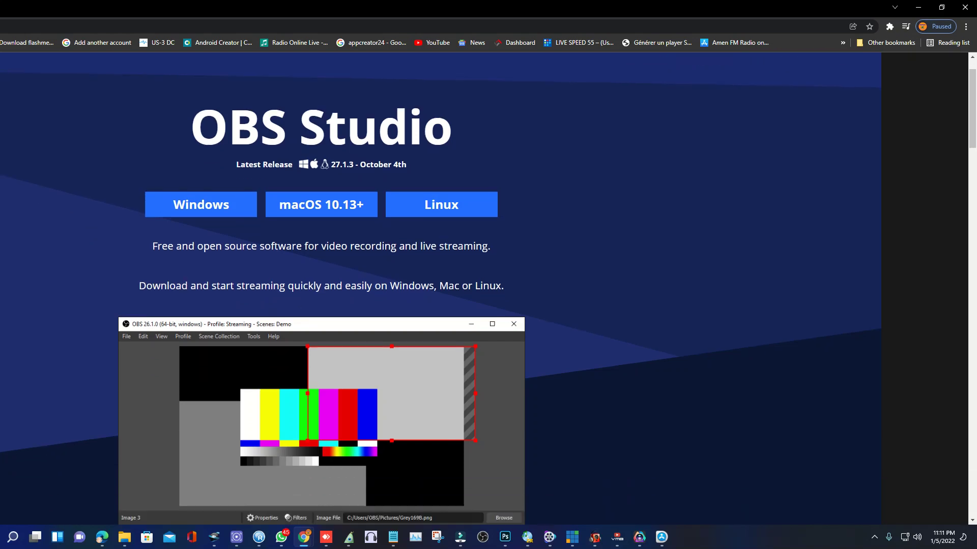
pyautogui.scroll(4, 489, 285)
pyautogui.scroll(-10, 488, 284)
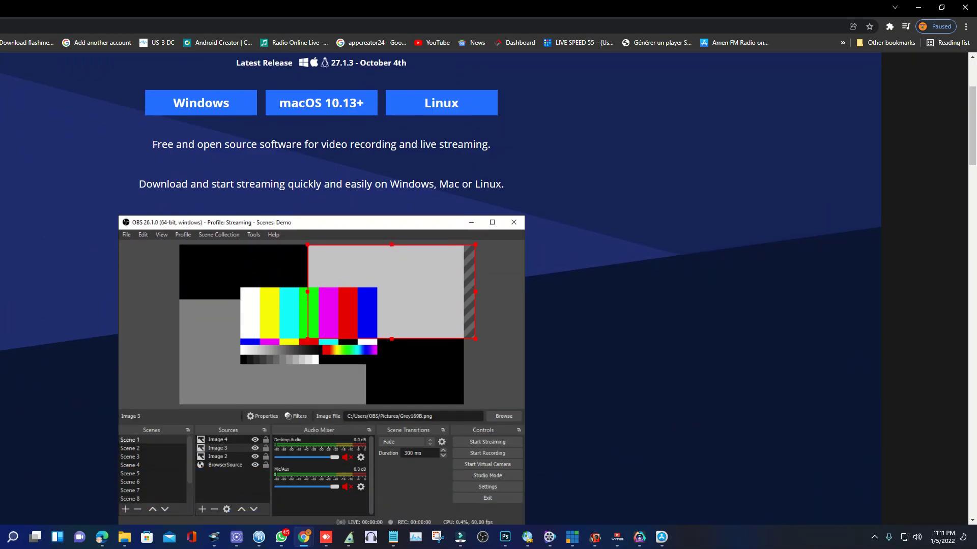
pyautogui.scroll(-13, 489, 285)
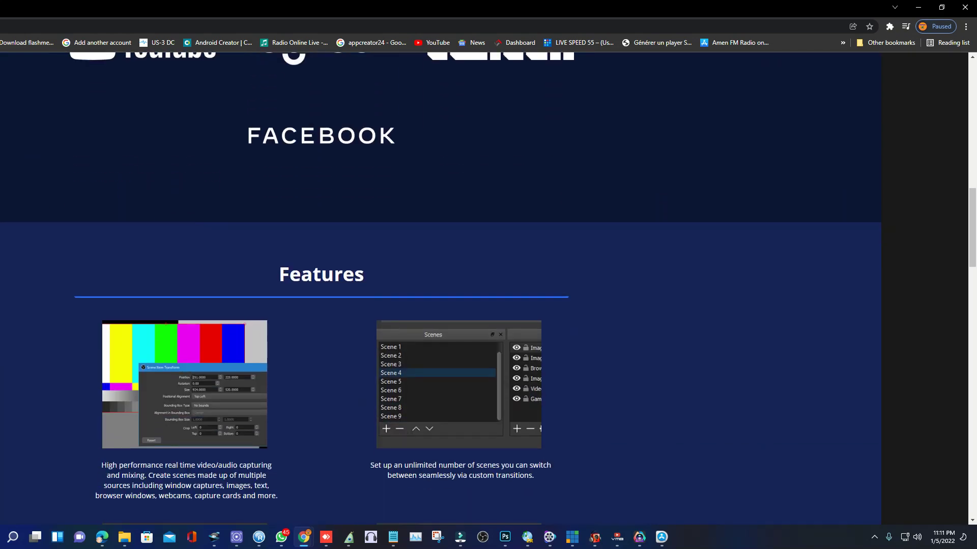
pyautogui.scroll(-12, 489, 284)
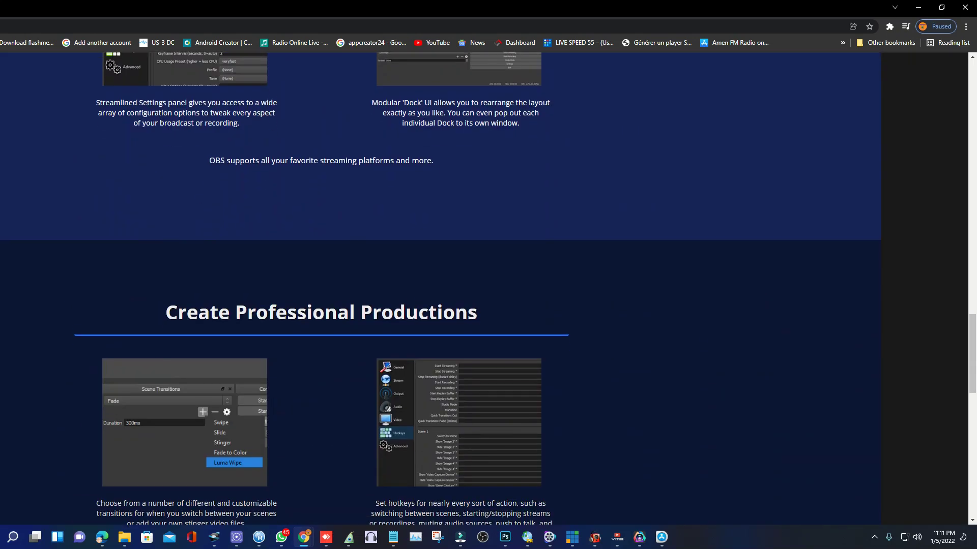
pyautogui.scroll(-3, 488, 285)
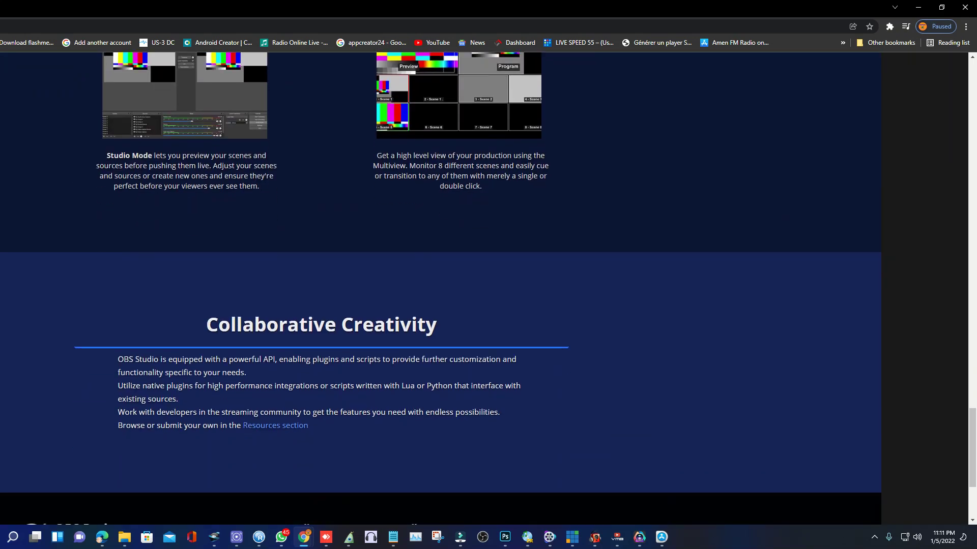
pyautogui.scroll(-3, 489, 285)
pyautogui.scroll(15, 488, 285)
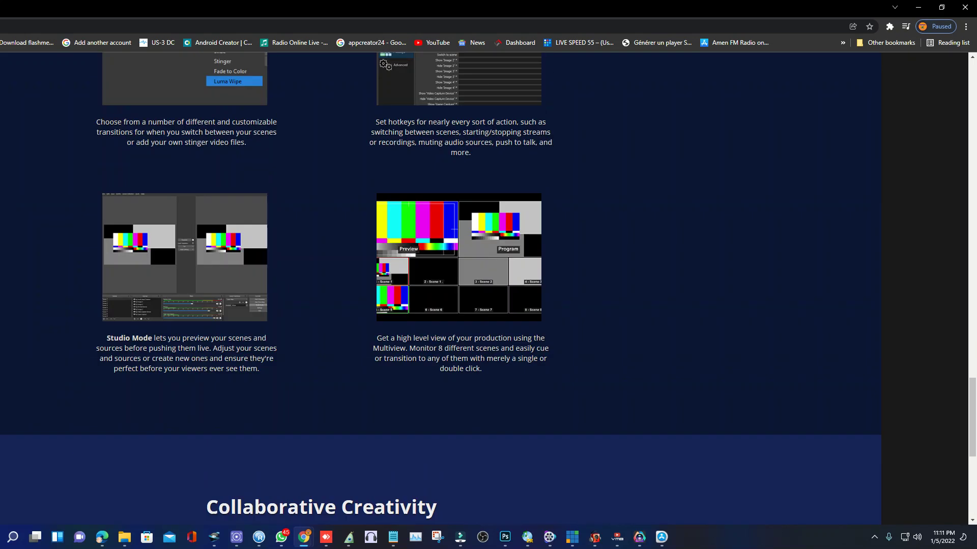
pyautogui.scroll(15, 441, 289)
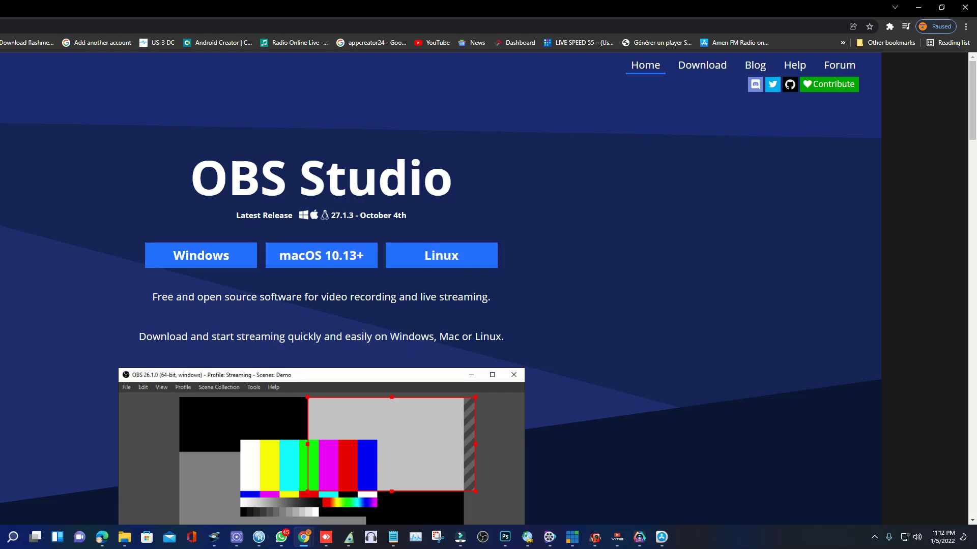
# Download the Windows installer of OBS Studio and save it in the proposed folder
pyautogui.click(150, 259)
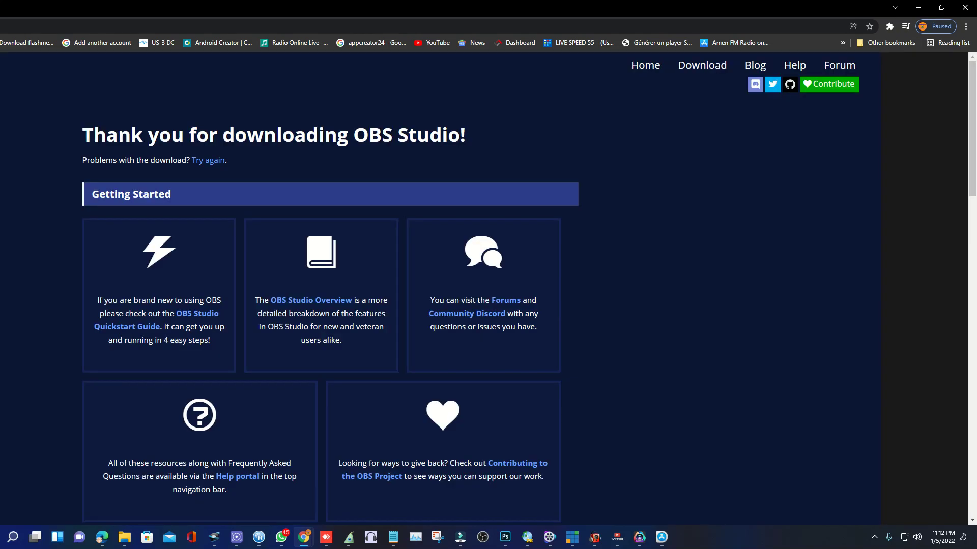
pyautogui.scroll(-4, 488, 289)
pyautogui.scroll(4, 488, 289)
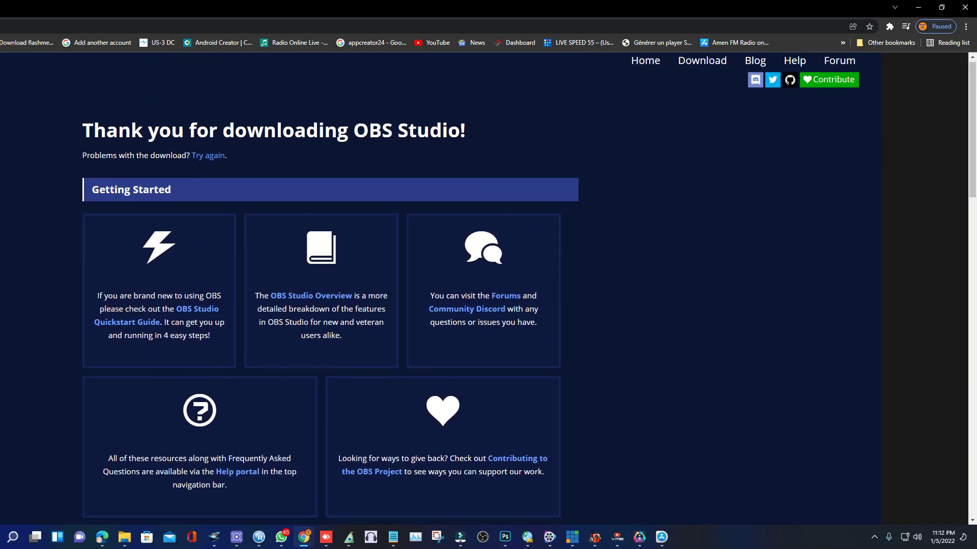
pyautogui.scroll(-10, 330, 288)
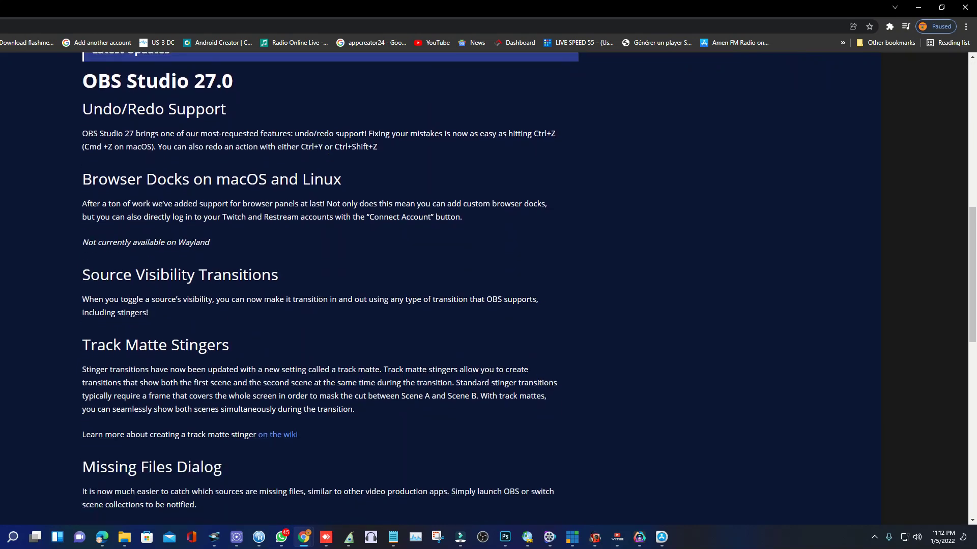
pyautogui.scroll(-1, 329, 288)
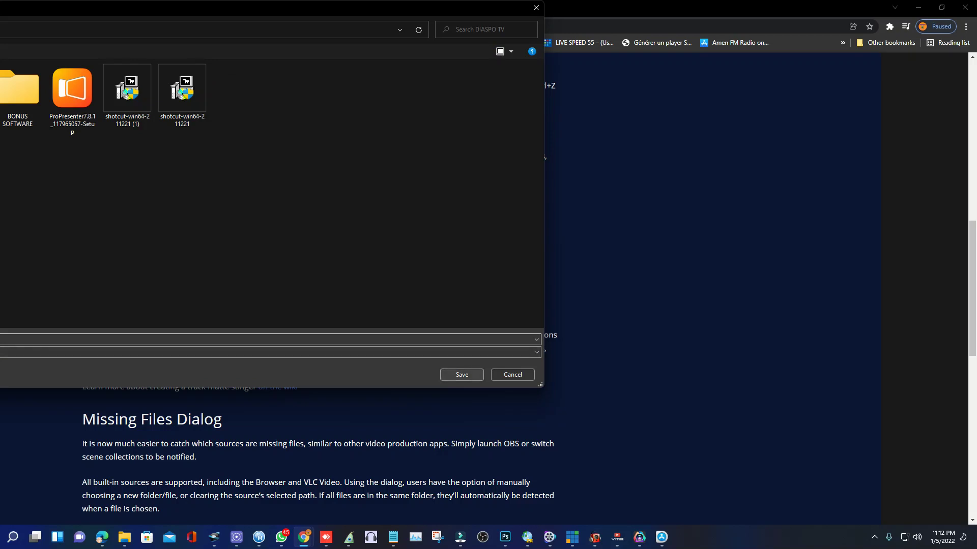
pyautogui.press('Return')
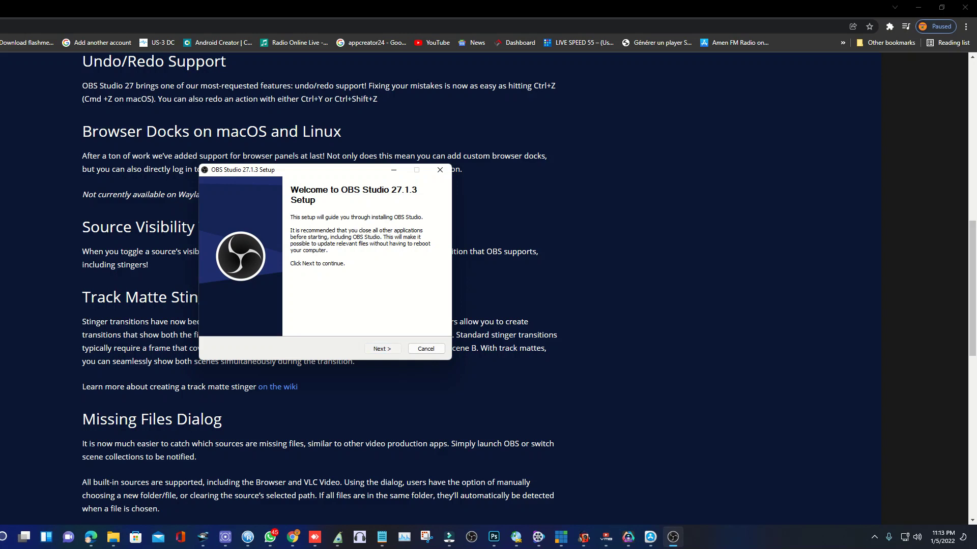
# Proceed past the welcome and license pages of the OBS Studio setup and start installing to C:\Program Files\obs-studio\
pyautogui.press('Return')
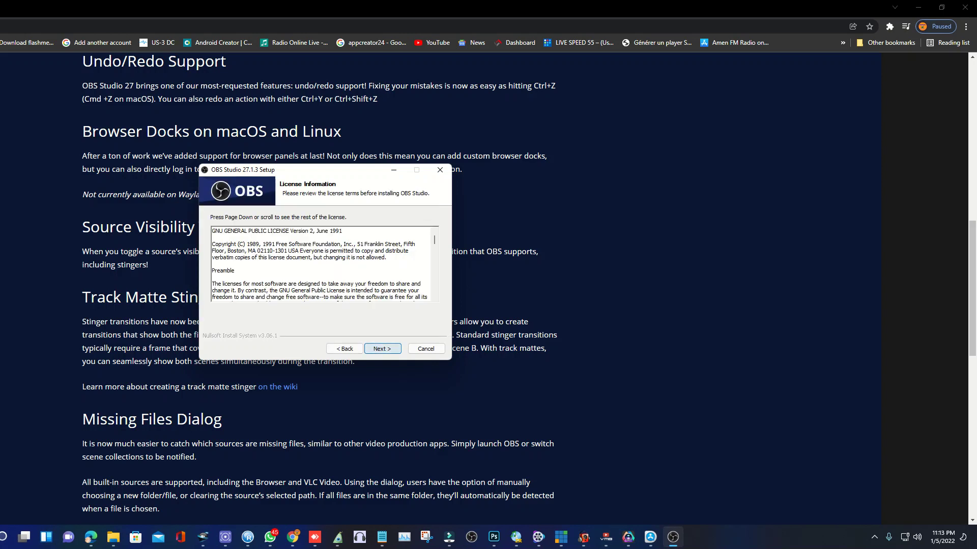
pyautogui.press('Return')
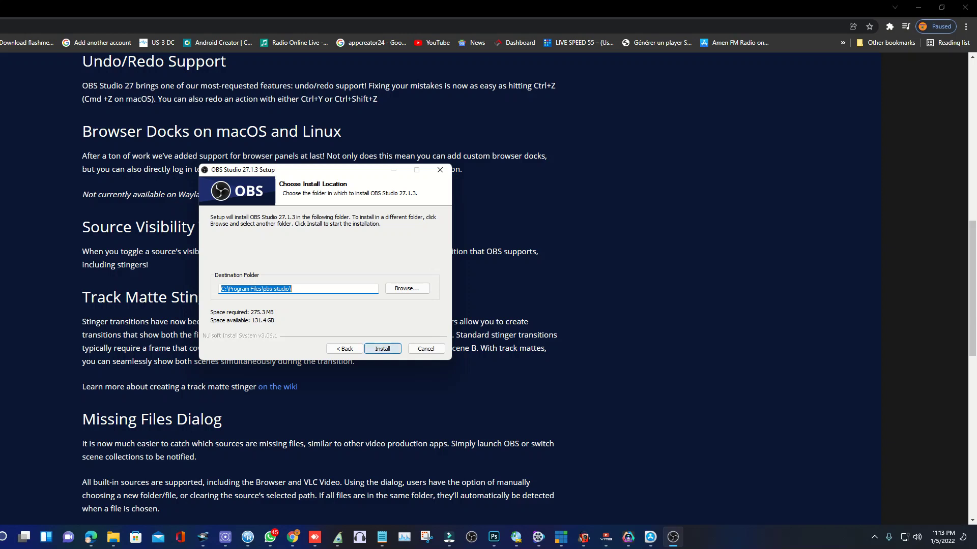
pyautogui.press('Return')
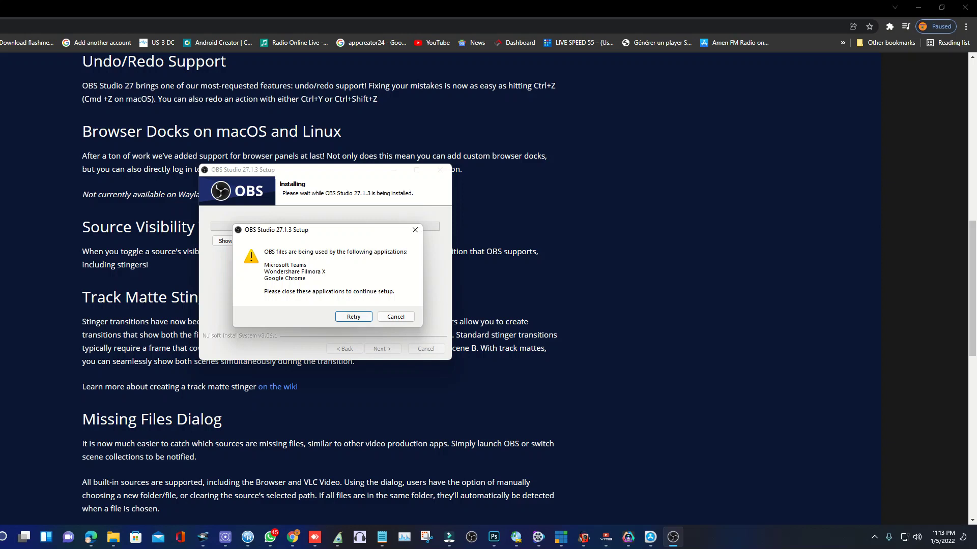
# Close Wondershare Filmora without saving the modified project, and retry the OBS Studio installation
pyautogui.moveTo(293, 538)
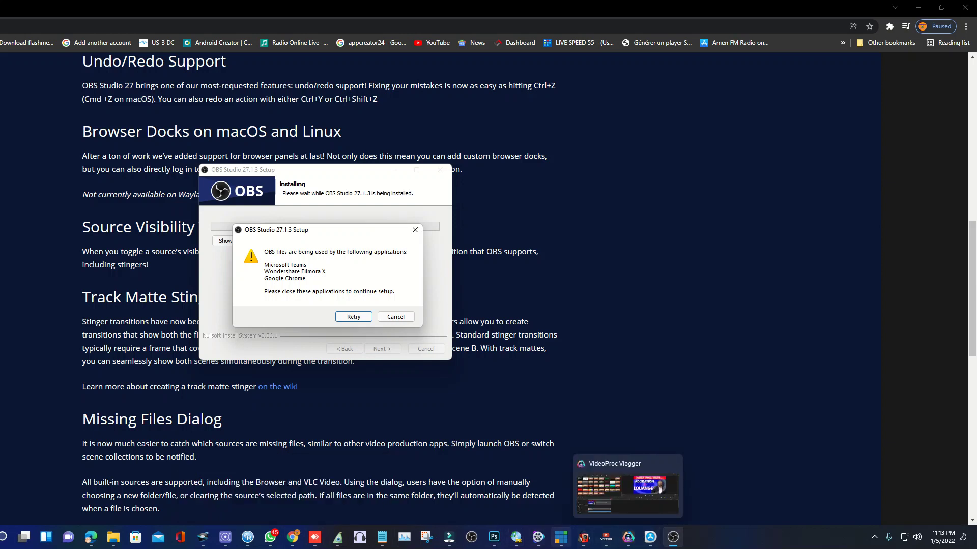
pyautogui.moveTo(561, 537)
pyautogui.click(448, 537)
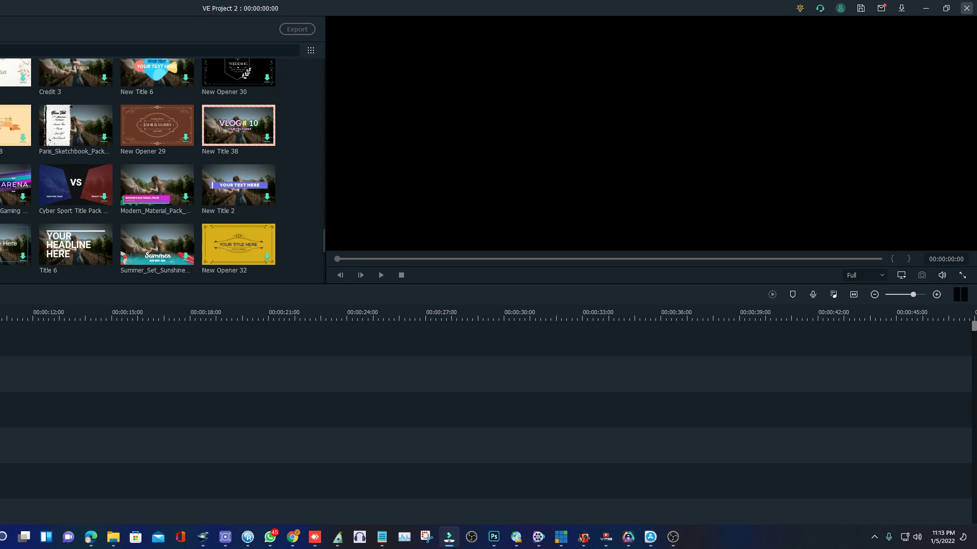
pyautogui.click(966, 8)
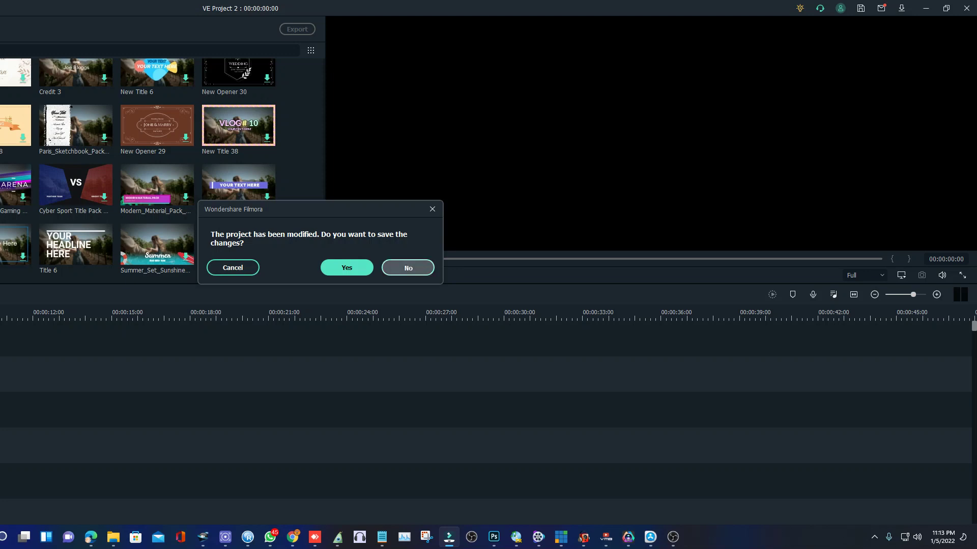
pyautogui.click(408, 267)
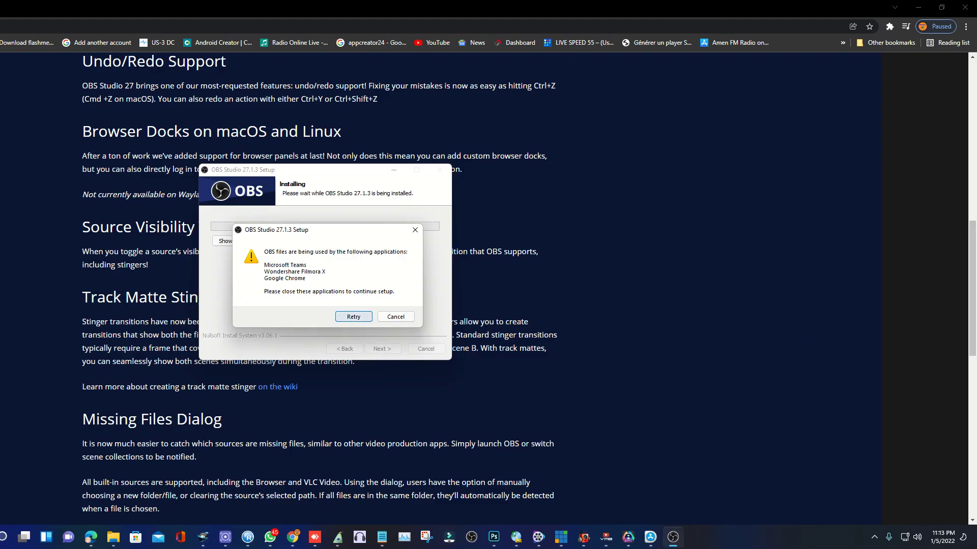
pyautogui.click(354, 317)
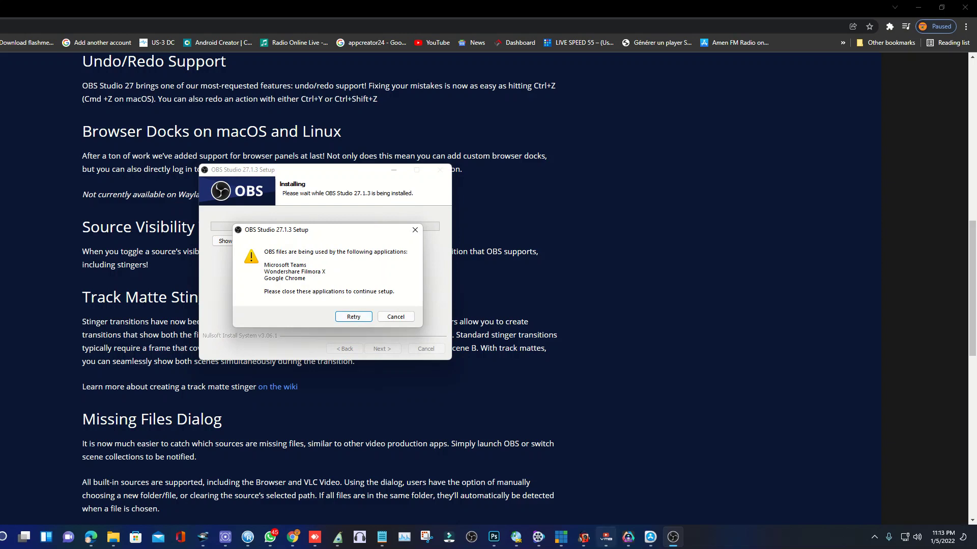
# Open Task Manager and end the Wondershare Creative Center background process
pyautogui.rightClick(834, 538)
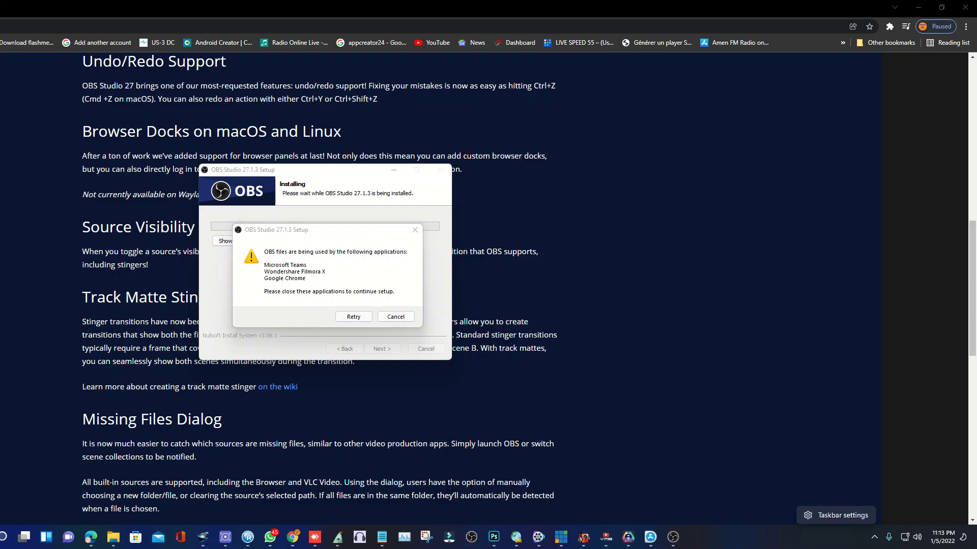
pyautogui.hotkey('ctrl', 'shift', 'Escape')
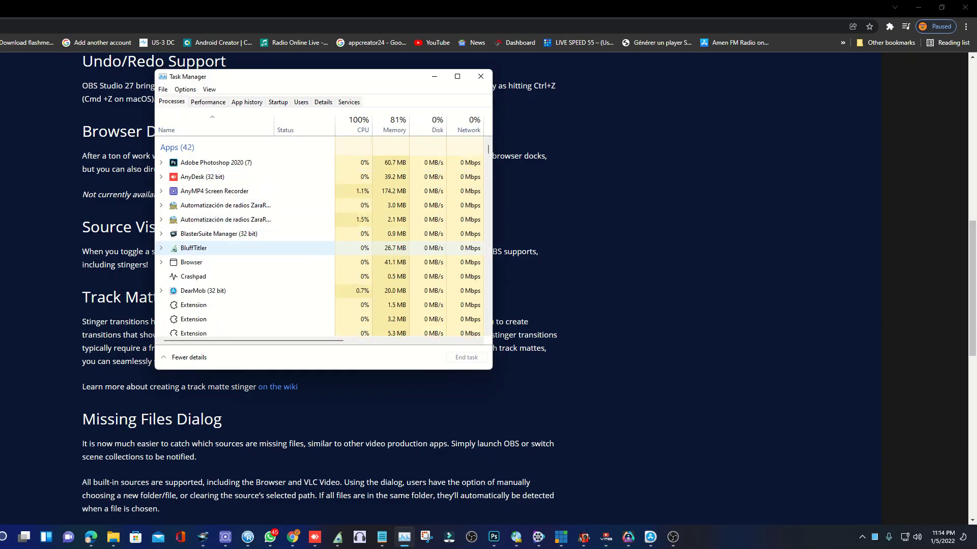
pyautogui.scroll(-1, 244, 261)
pyautogui.scroll(-3, 244, 264)
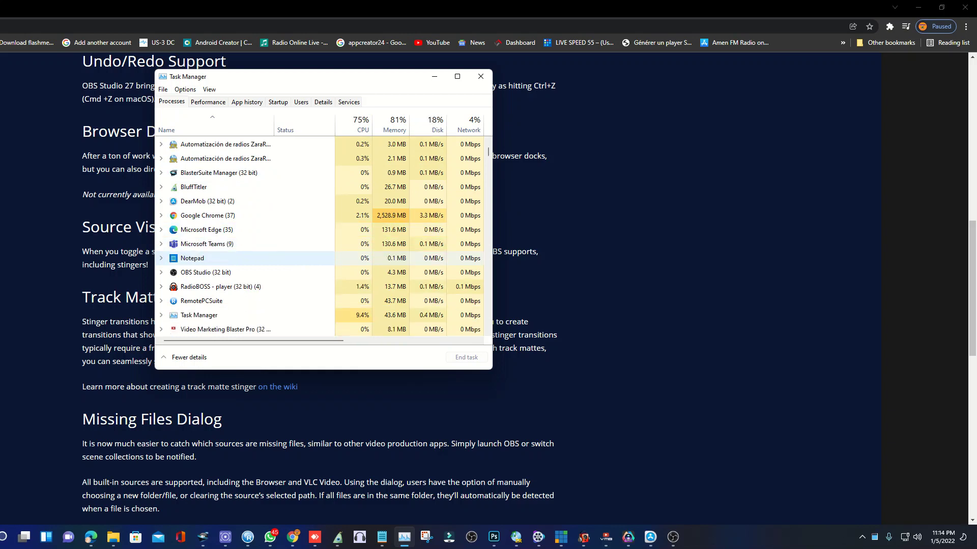
pyautogui.scroll(-3, 244, 267)
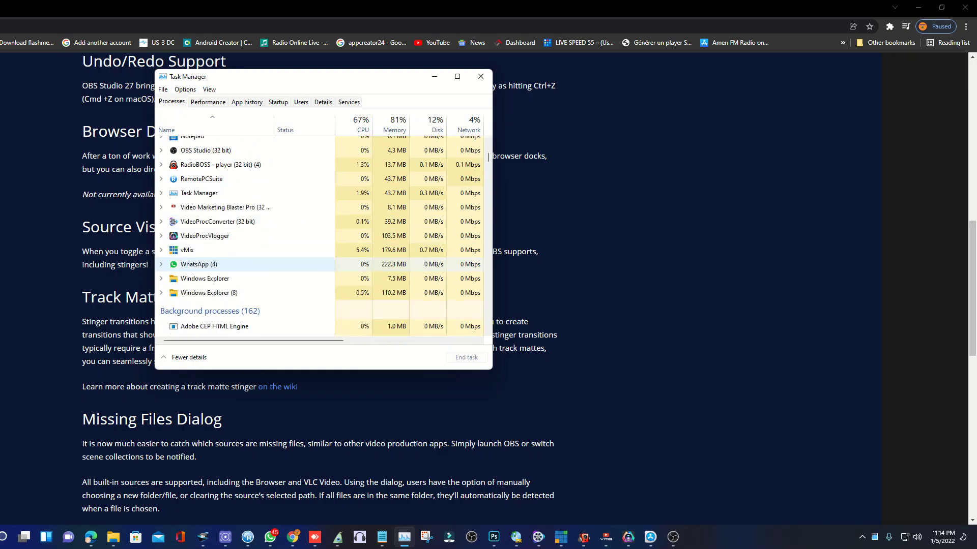
pyautogui.scroll(-3, 244, 265)
pyautogui.scroll(-2, 244, 263)
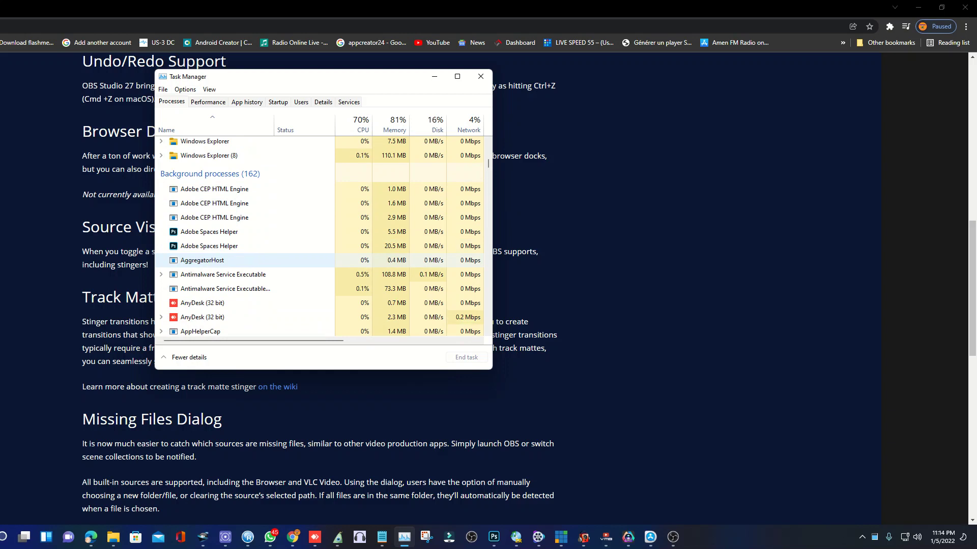
pyautogui.scroll(-9, 244, 264)
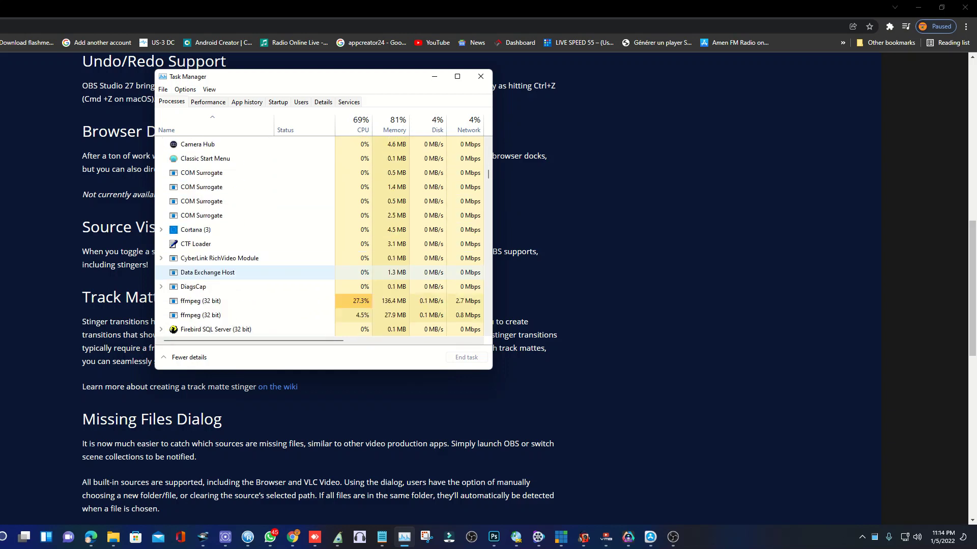
pyautogui.scroll(-4, 244, 272)
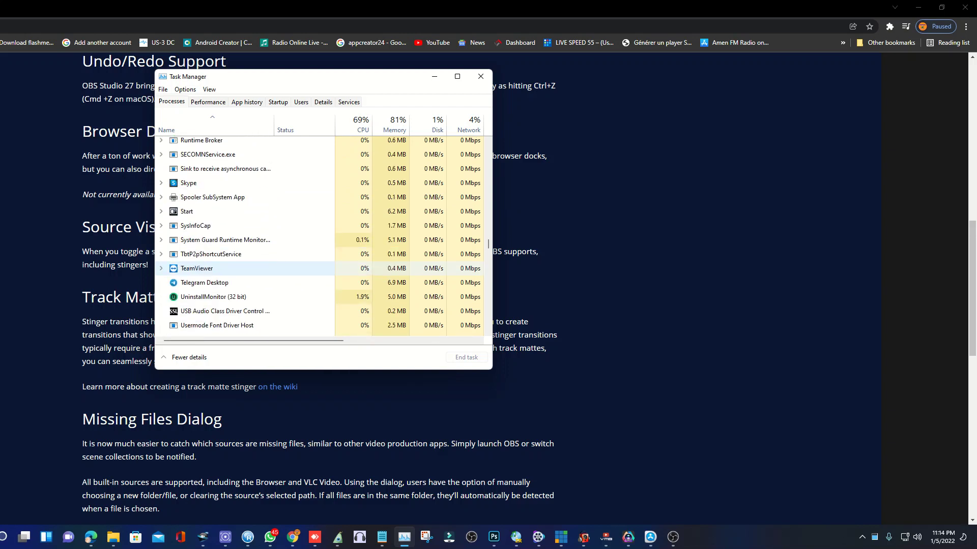
pyautogui.scroll(-6, 244, 262)
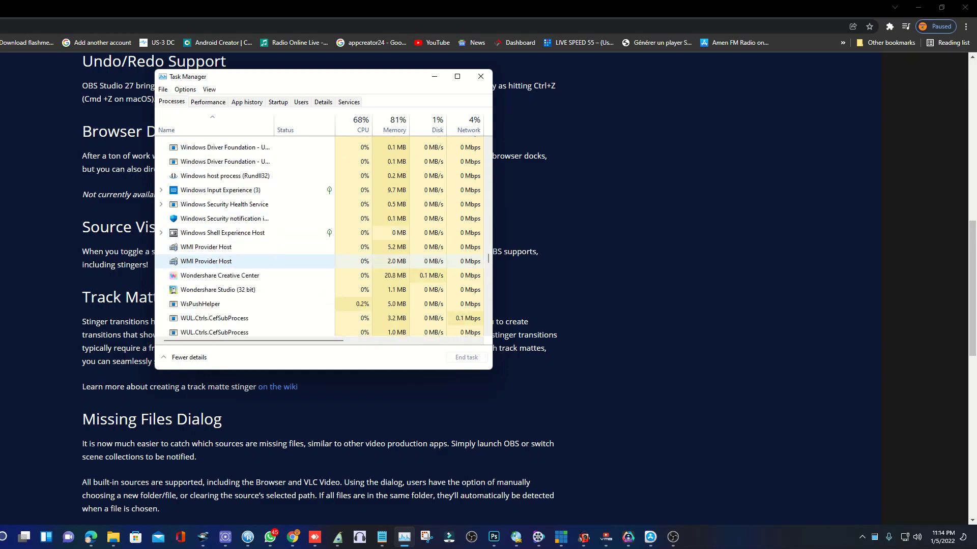
pyautogui.rightClick(227, 275)
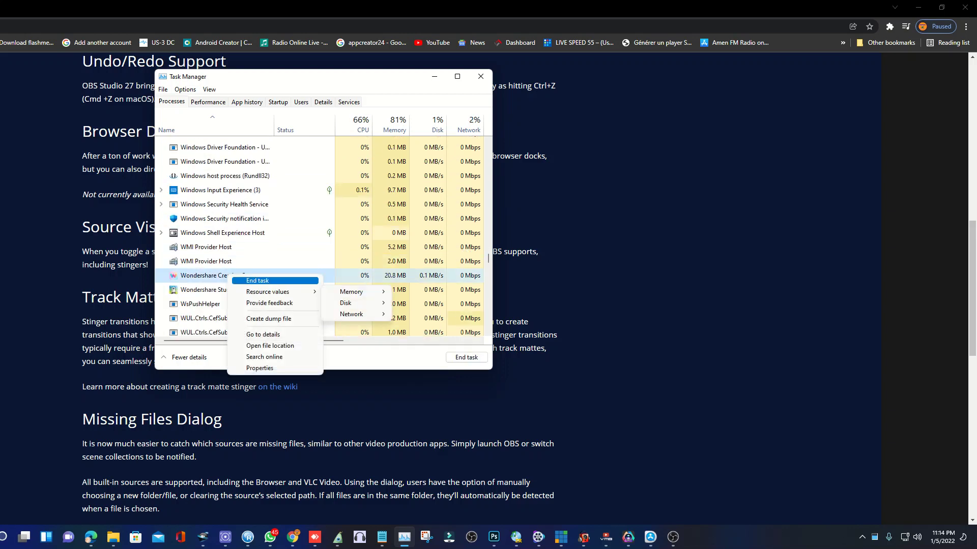
pyautogui.click(258, 281)
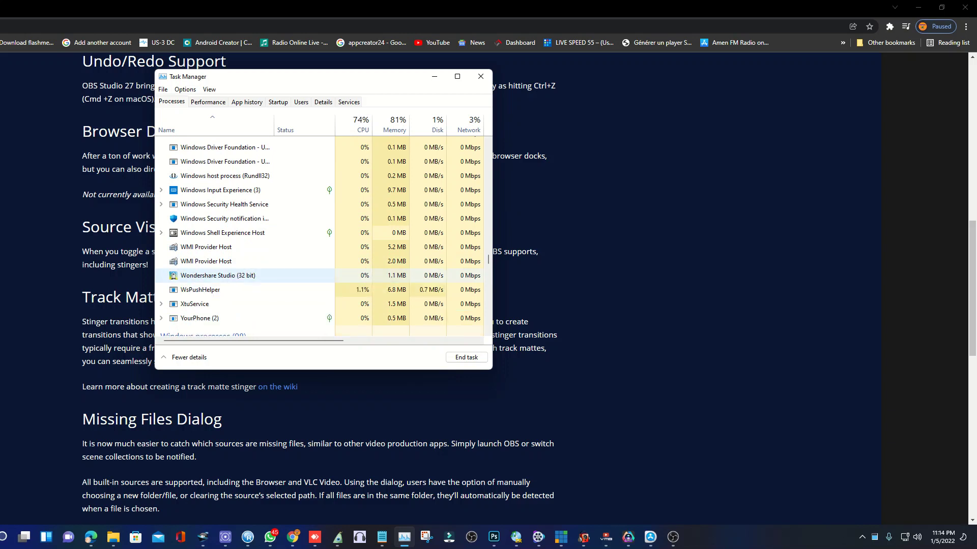
# End the Wondershare Studio (32 bit) process and retry the OBS Studio installation
pyautogui.rightClick(237, 279)
pyautogui.click(263, 286)
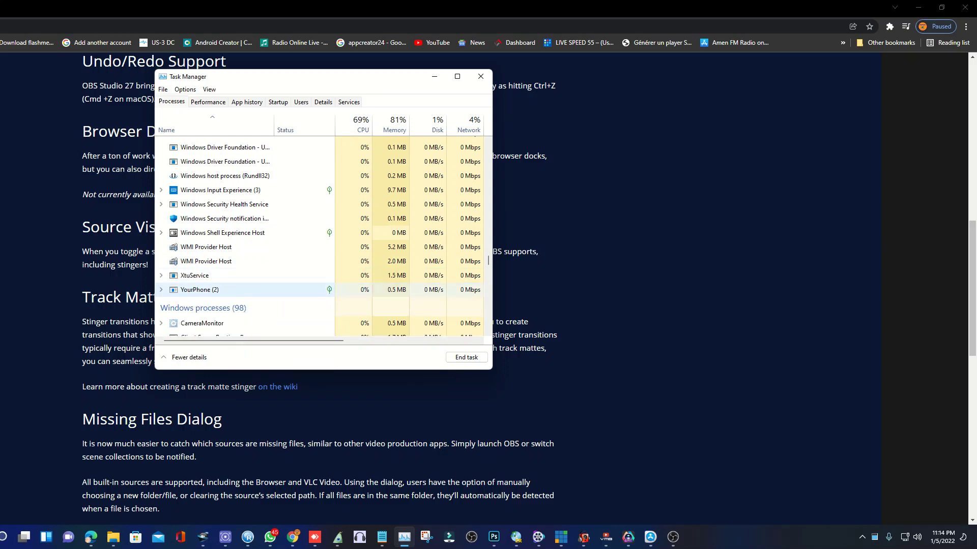
pyautogui.click(480, 76)
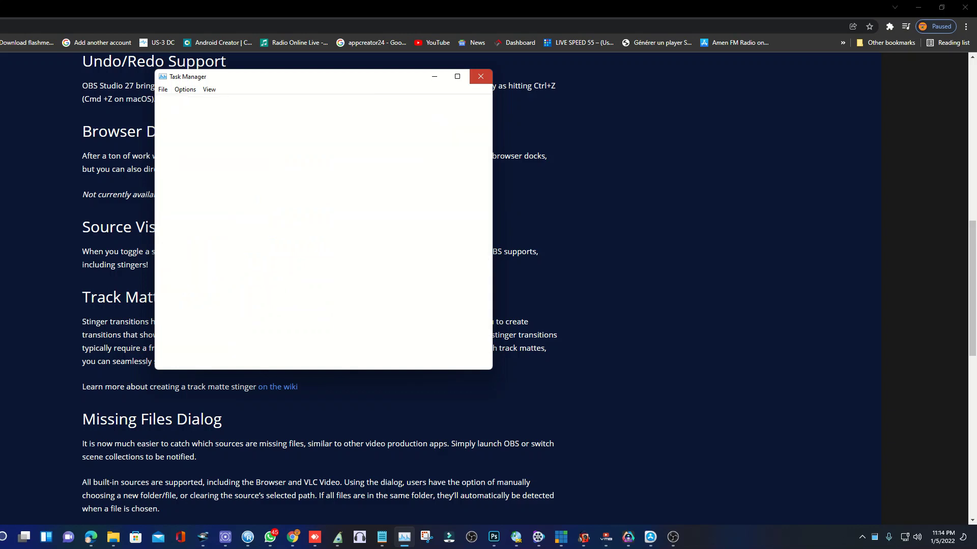
pyautogui.click(353, 317)
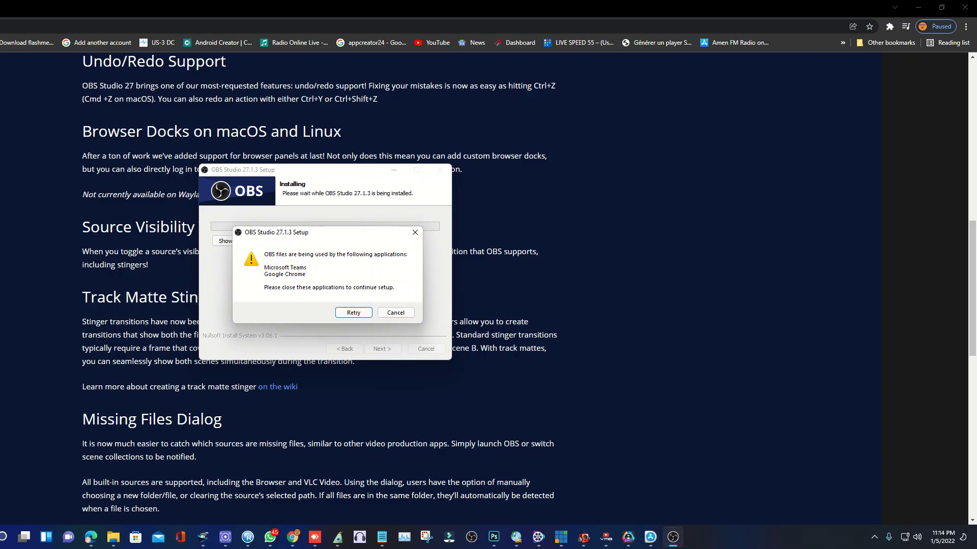
# Quit both Microsoft Teams apps running in the background and retry the OBS Studio installation
pyautogui.click(875, 538)
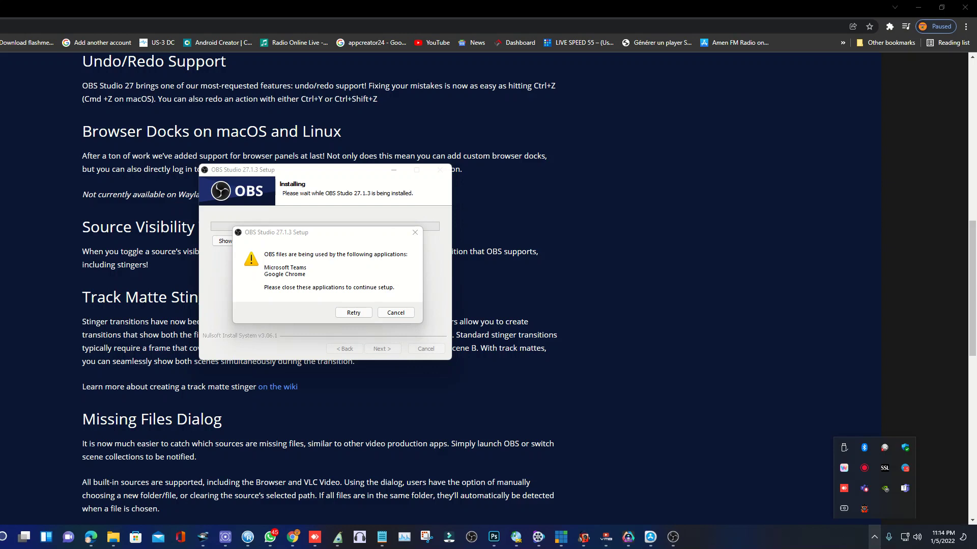
pyautogui.click(864, 489)
pyautogui.rightClick(865, 489)
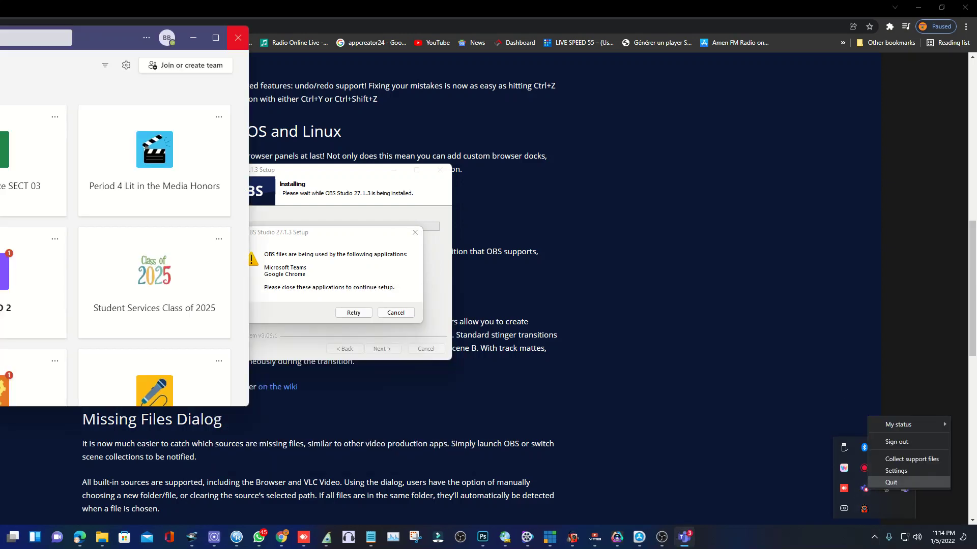
pyautogui.click(888, 483)
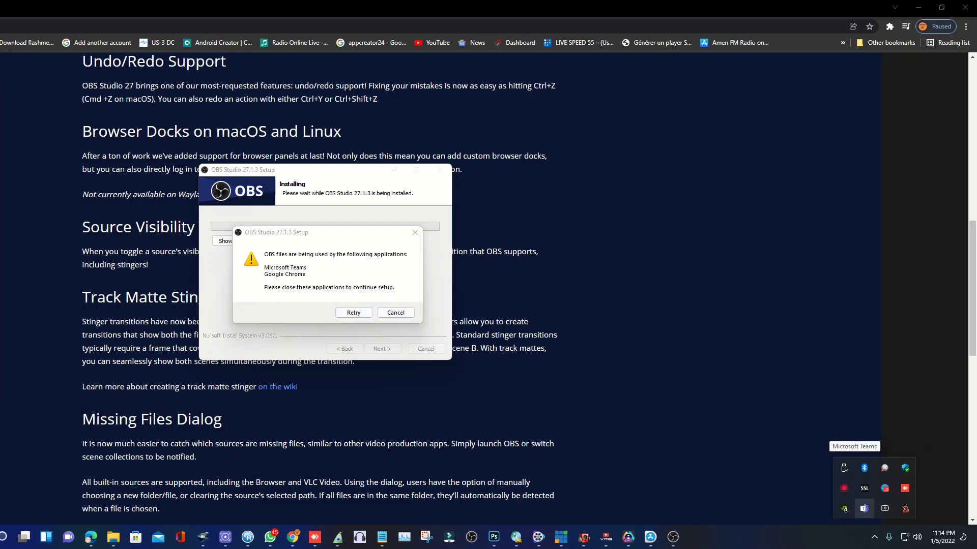
pyautogui.rightClick(864, 509)
pyautogui.click(890, 501)
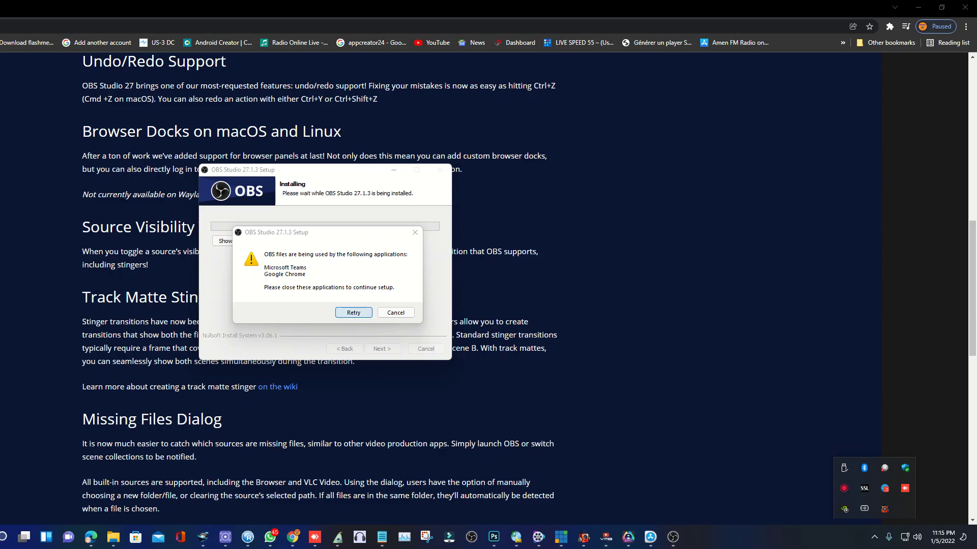
pyautogui.press('Return')
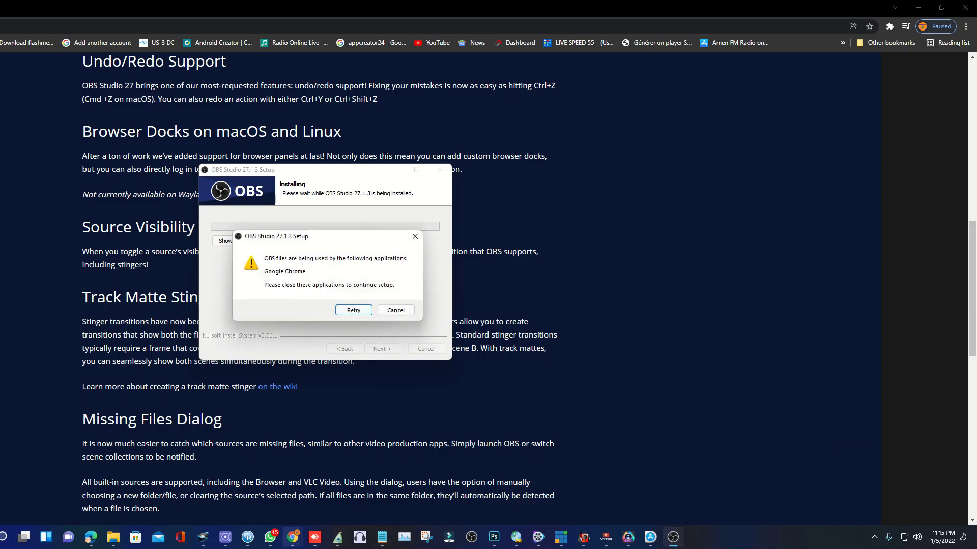
# Close the Google Chrome window titled LEARN EVERYTHING, leaving the Google Drive site despite unsaved changes
pyautogui.click(293, 537)
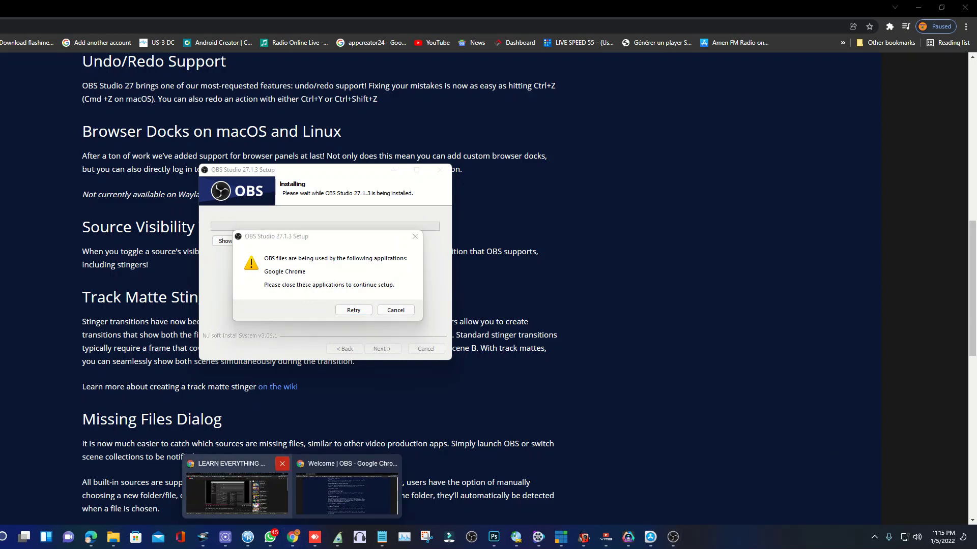
pyautogui.moveTo(283, 464)
pyautogui.click(282, 463)
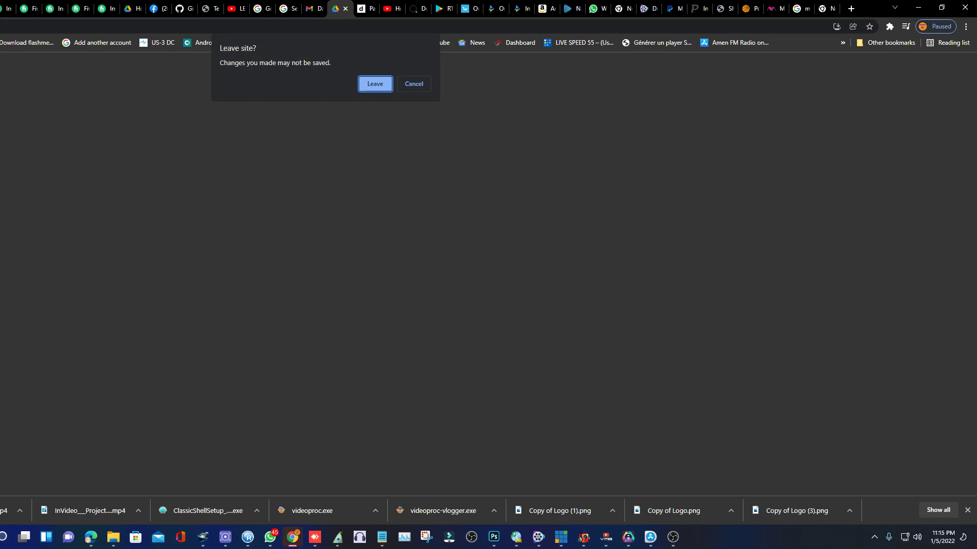
pyautogui.press('Return')
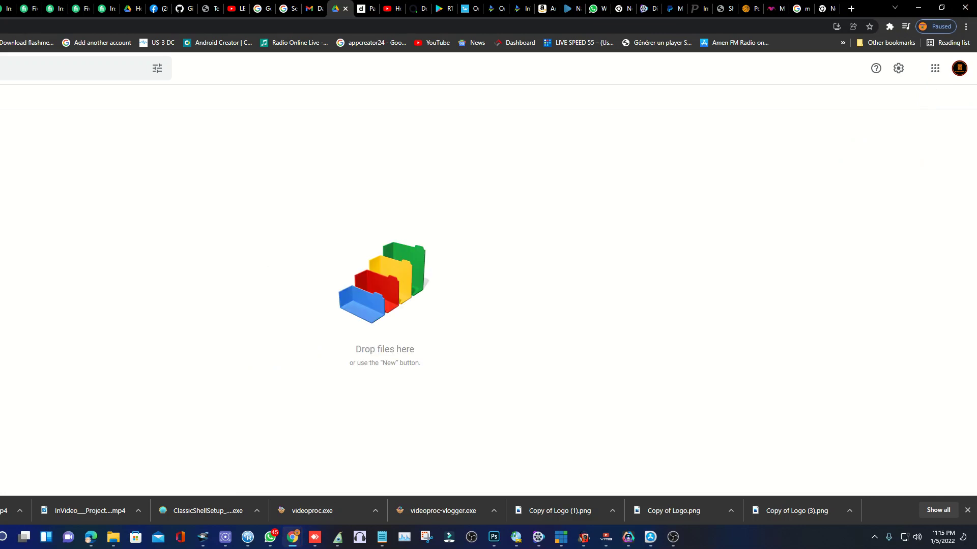
pyautogui.hotkey('alt', 'F4')
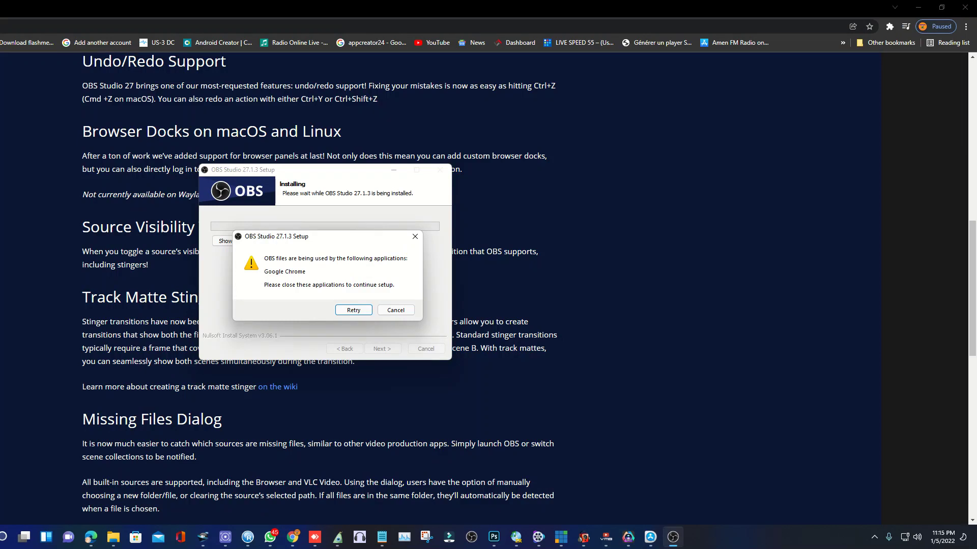
pyautogui.click(293, 537)
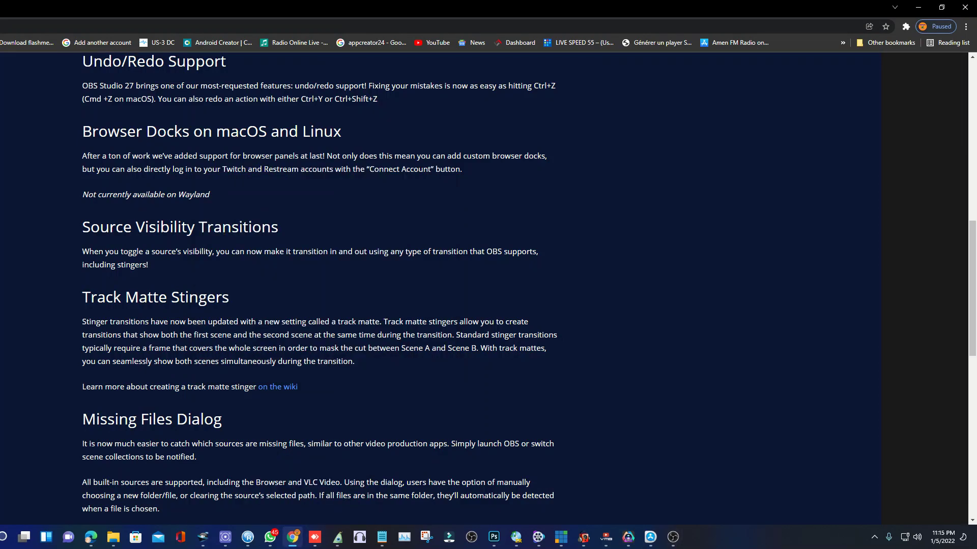
pyautogui.click(292, 537)
pyautogui.click(292, 537)
pyautogui.click(965, 7)
pyautogui.press('Return')
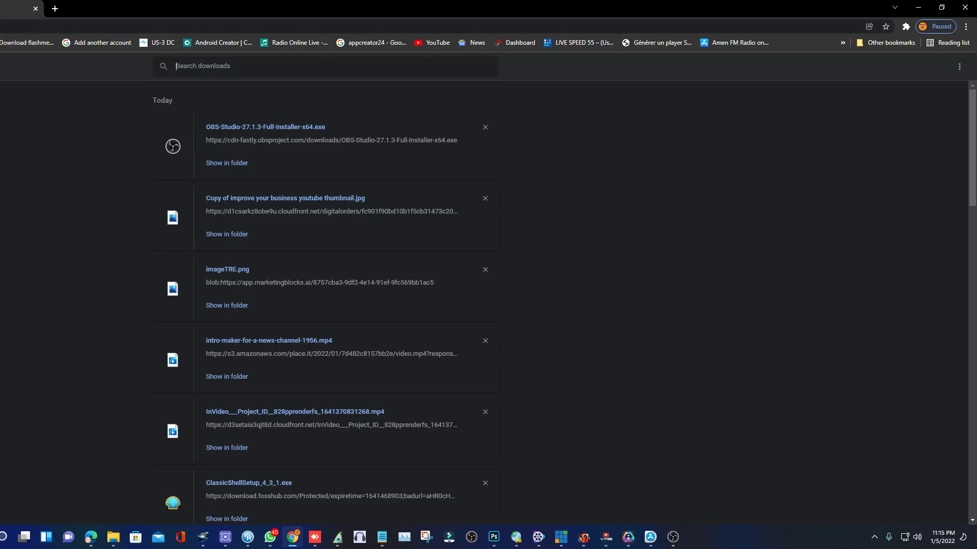
pyautogui.click(965, 7)
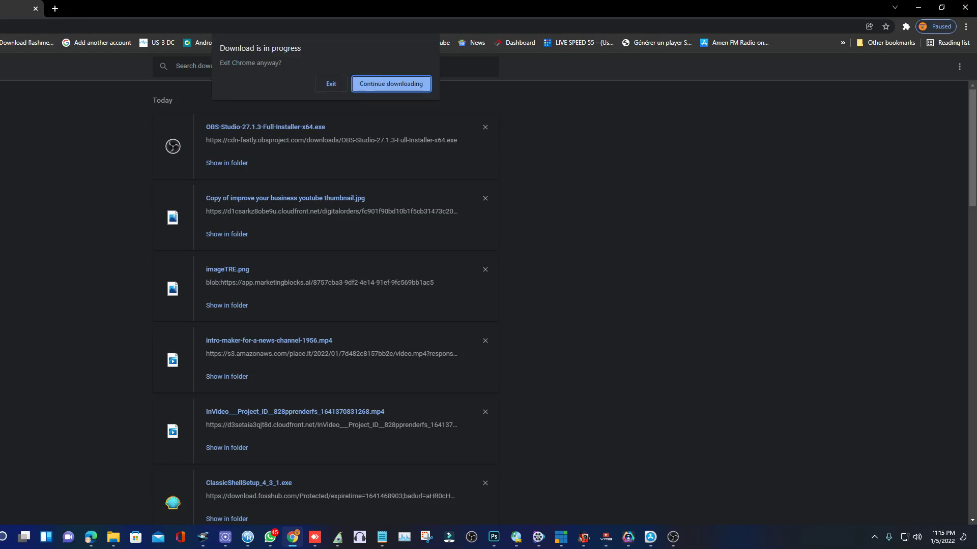
pyautogui.click(370, 85)
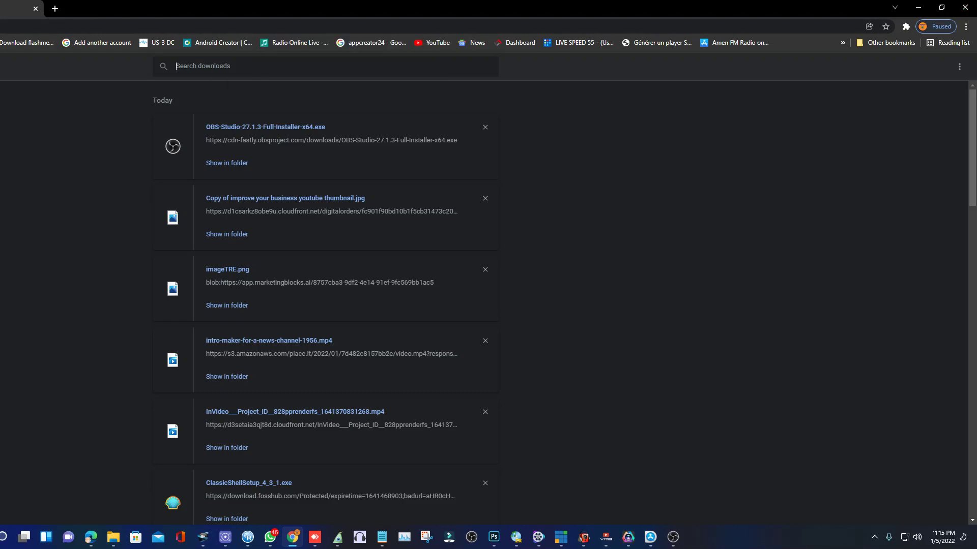
pyautogui.click(35, 8)
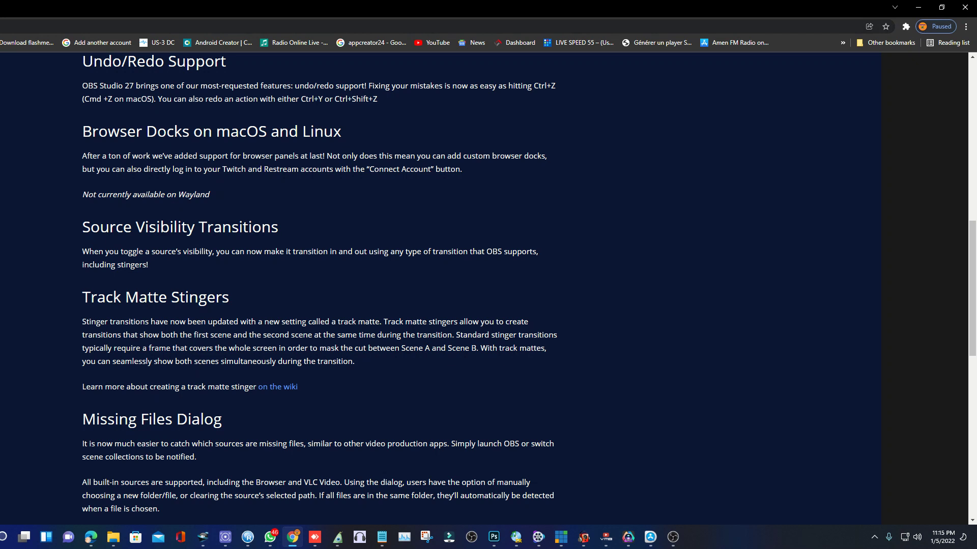
# Exit the remaining Chrome window despite the download in progress, and retry the OBS Studio installation
pyautogui.hotkey('alt', 'Left')
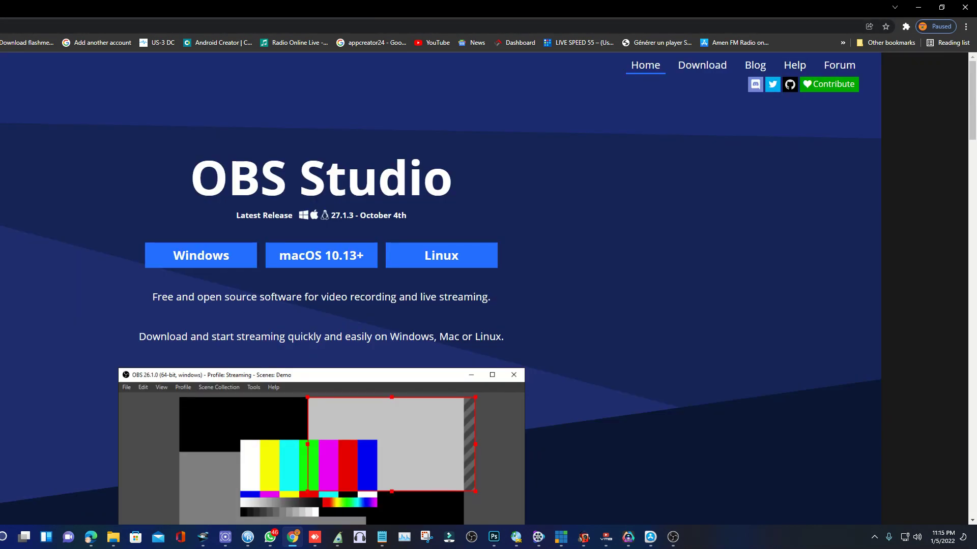
pyautogui.click(965, 7)
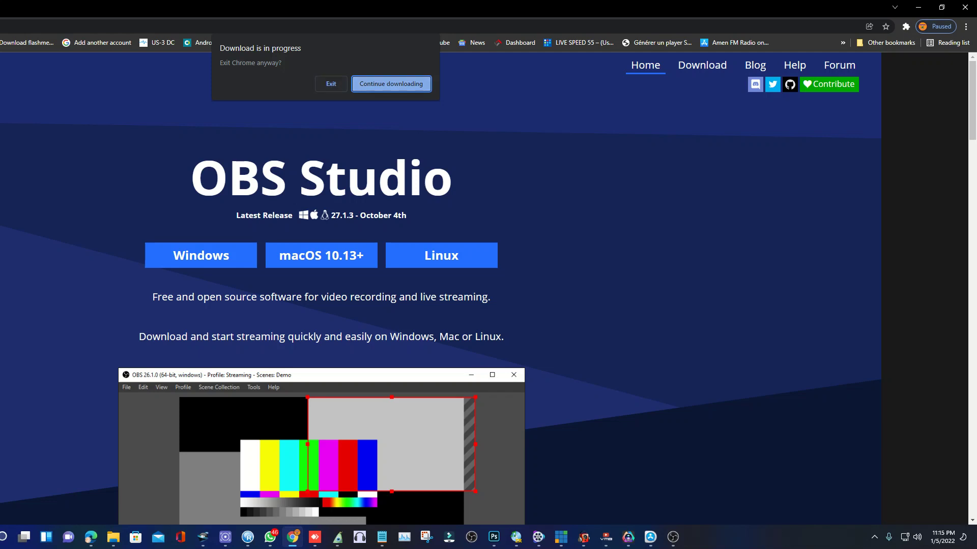
pyautogui.click(331, 83)
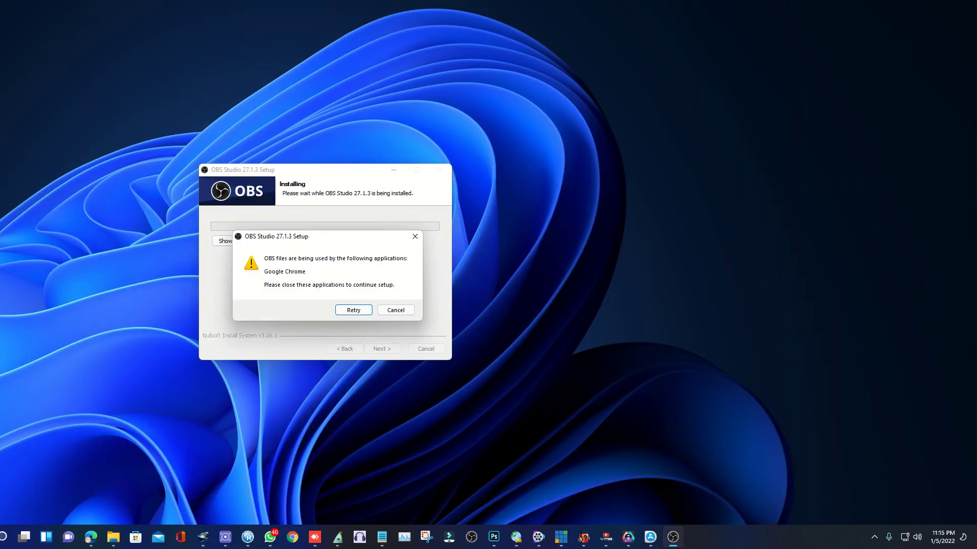
pyautogui.click(353, 310)
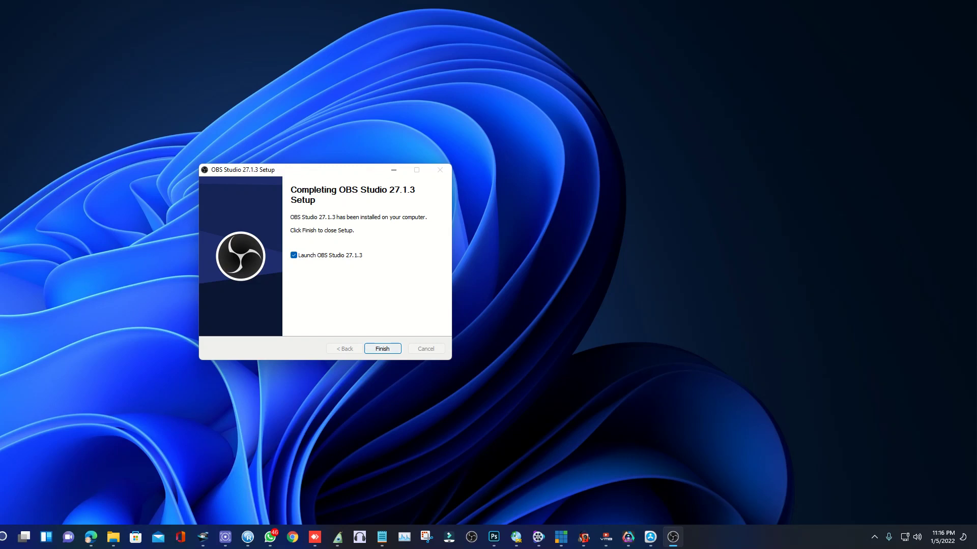
# Finish the setup with Launch OBS Studio 27.1.3 enabled, and bring the OBS Studio window to the front
pyautogui.press('Return')
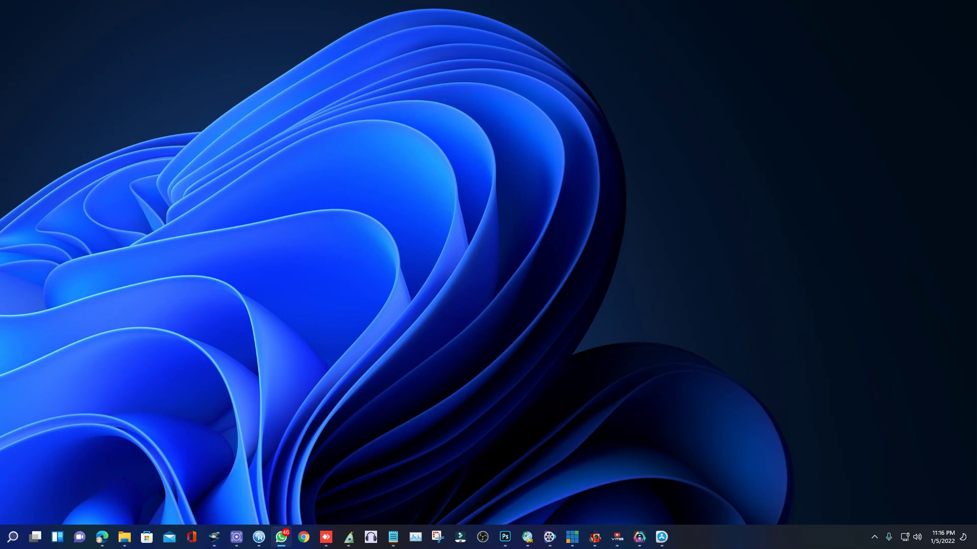
pyautogui.hotkey('alt', 'Tab')
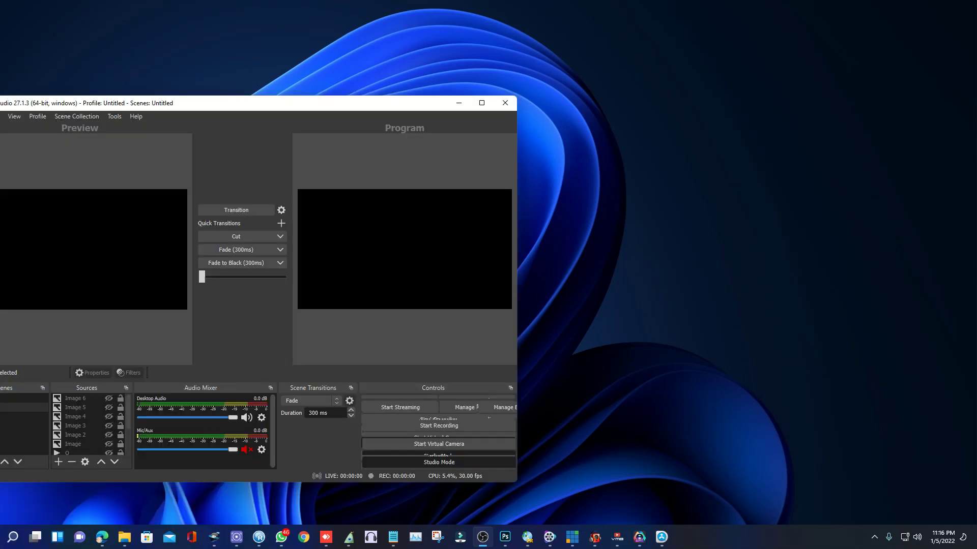
# Maximize the OBS Studio window and close its Settings dialog without changing any option
pyautogui.click(482, 103)
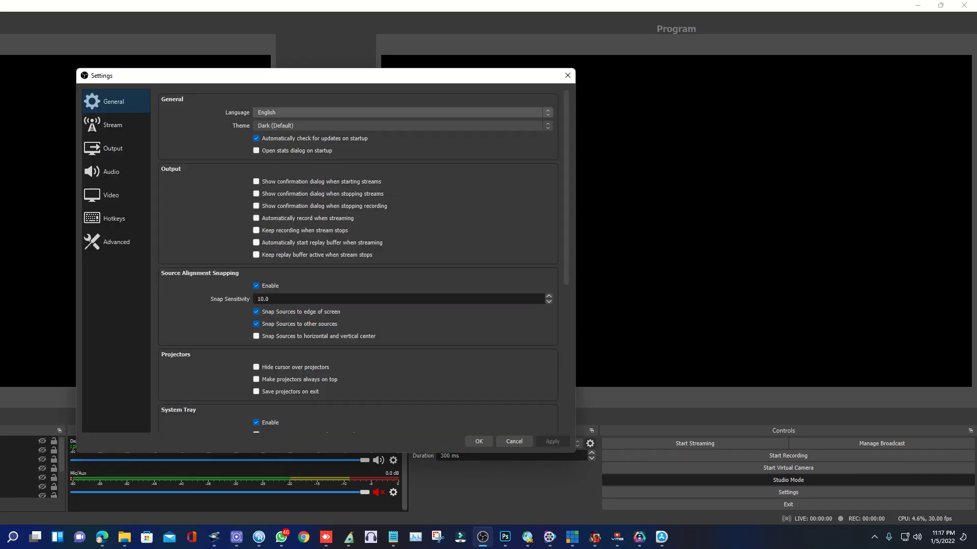
pyautogui.click(567, 75)
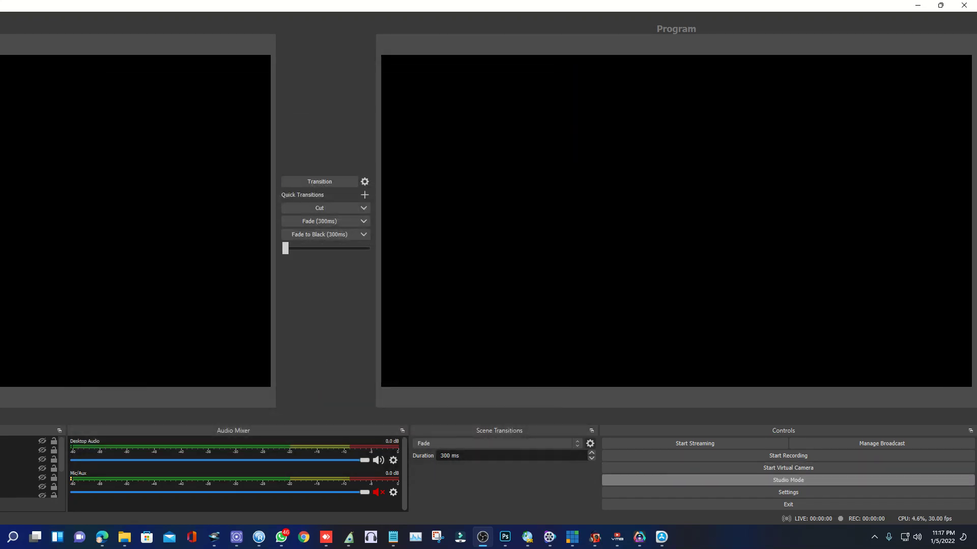
# Open the Settings dialog and look through the available interface languages in the General settings, keeping English
pyautogui.click(788, 492)
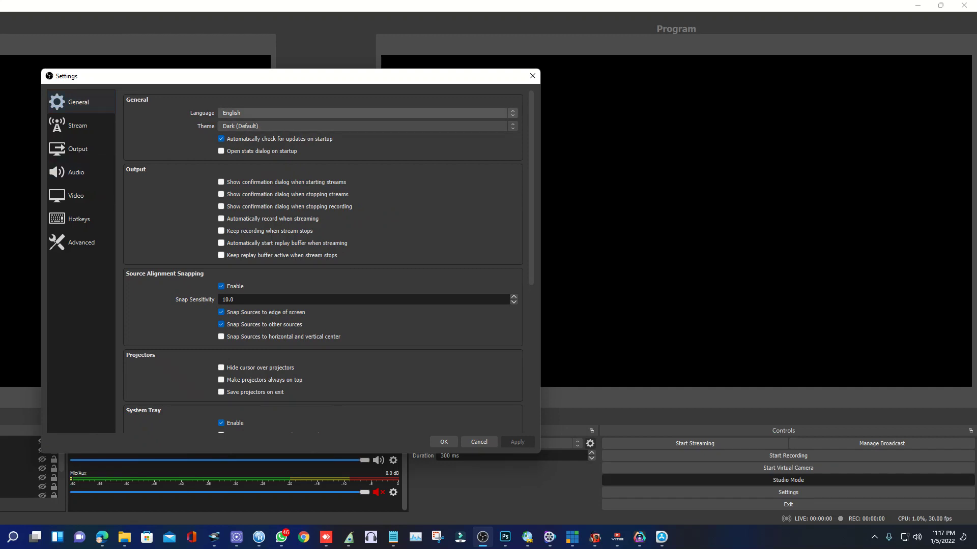
pyautogui.click(364, 113)
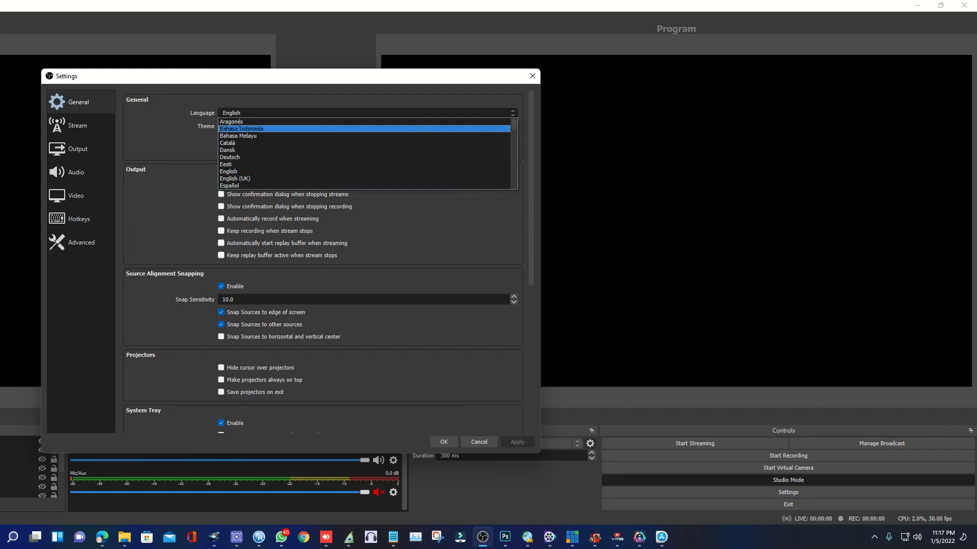
pyautogui.scroll(-3, 364, 152)
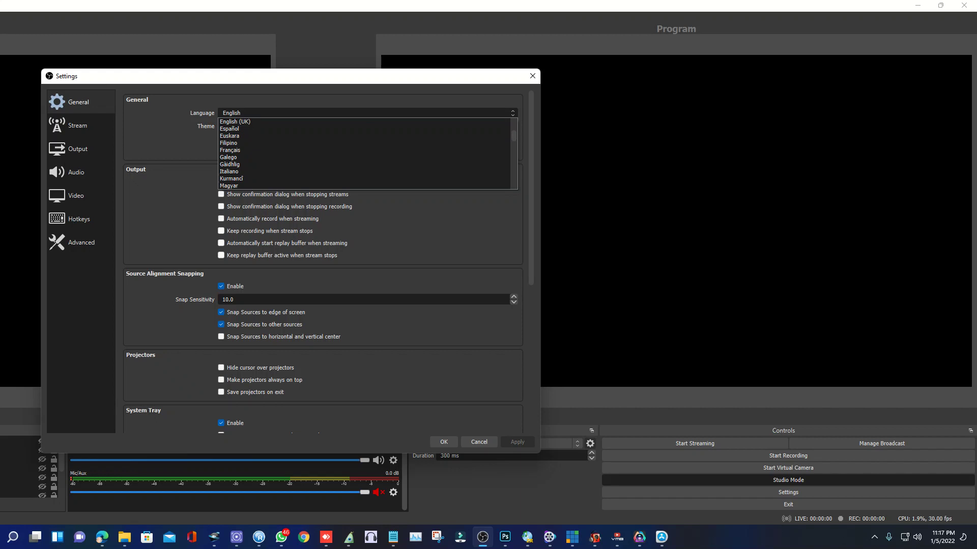
pyautogui.scroll(-1, 364, 153)
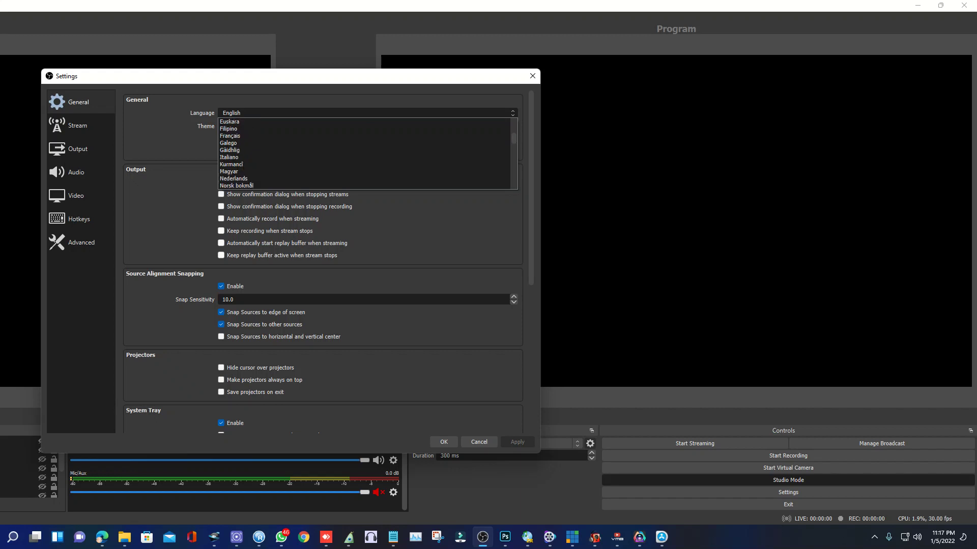
pyautogui.scroll(-8, 363, 153)
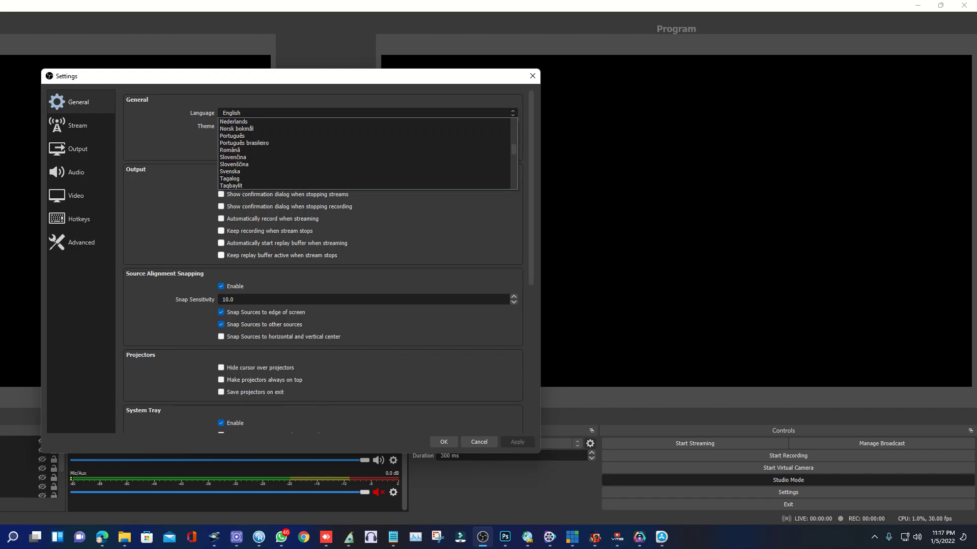
pyautogui.scroll(5, 366, 154)
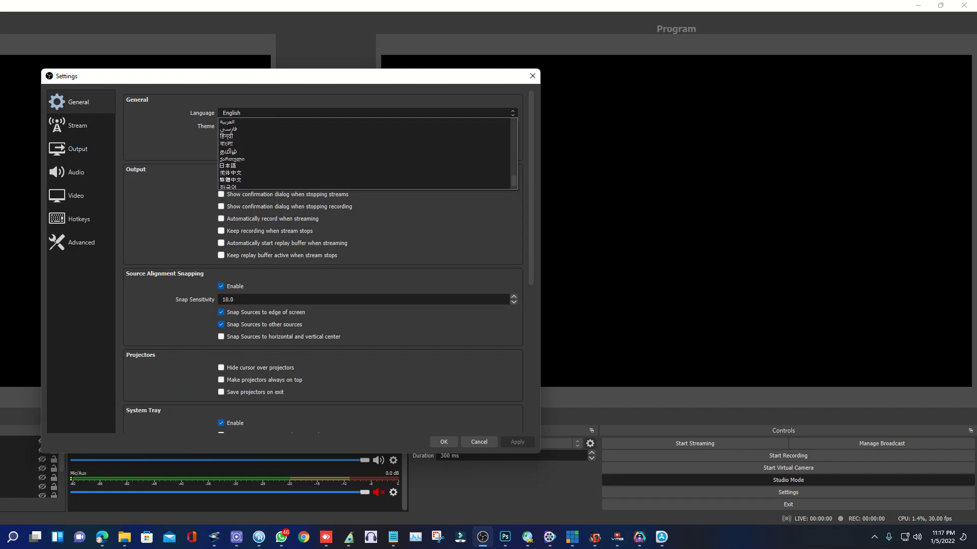
pyautogui.scroll(4, 366, 153)
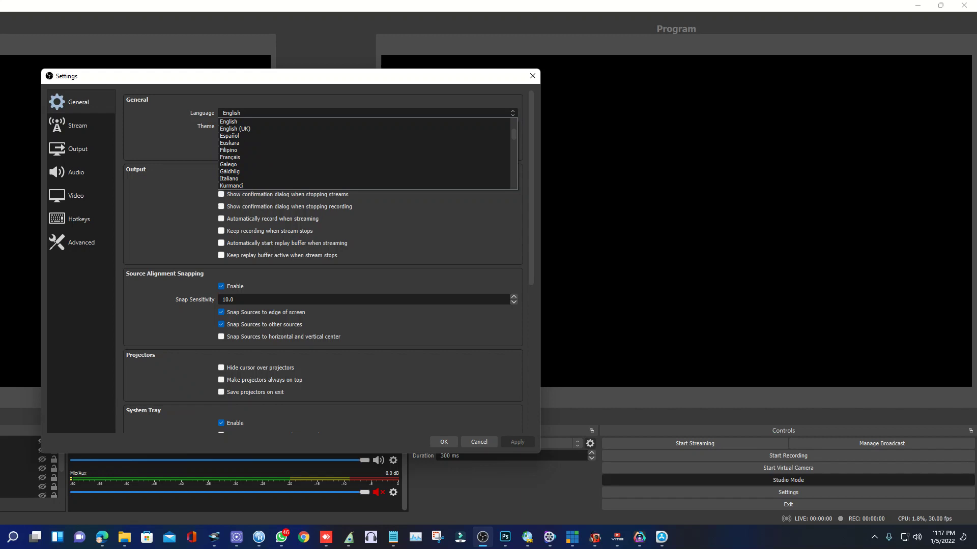
pyautogui.scroll(1, 367, 153)
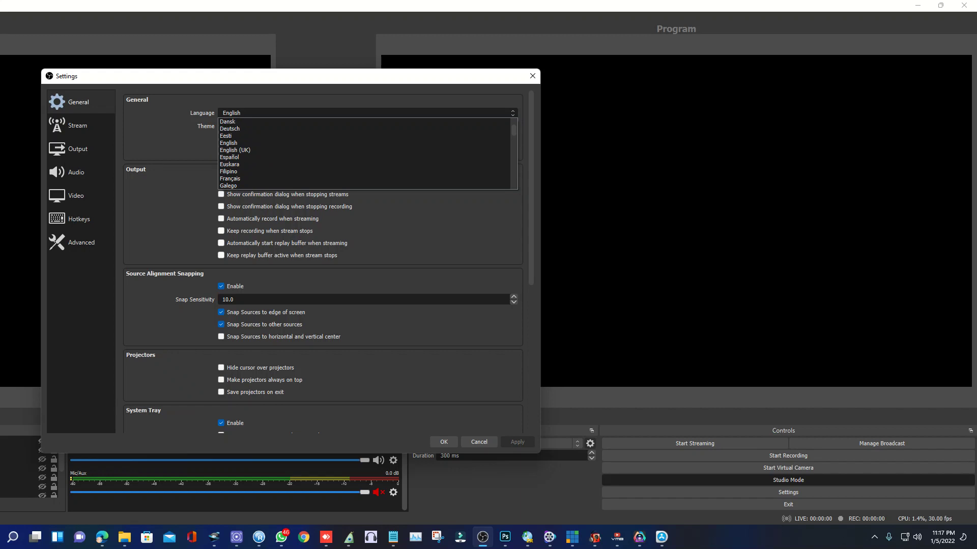
pyautogui.scroll(1, 366, 153)
pyautogui.scroll(1, 366, 154)
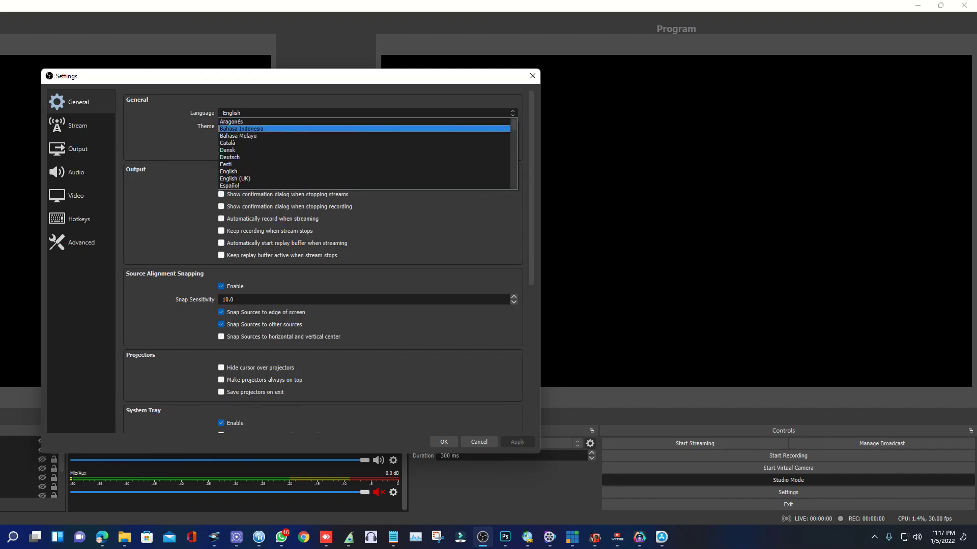
pyautogui.press('Escape')
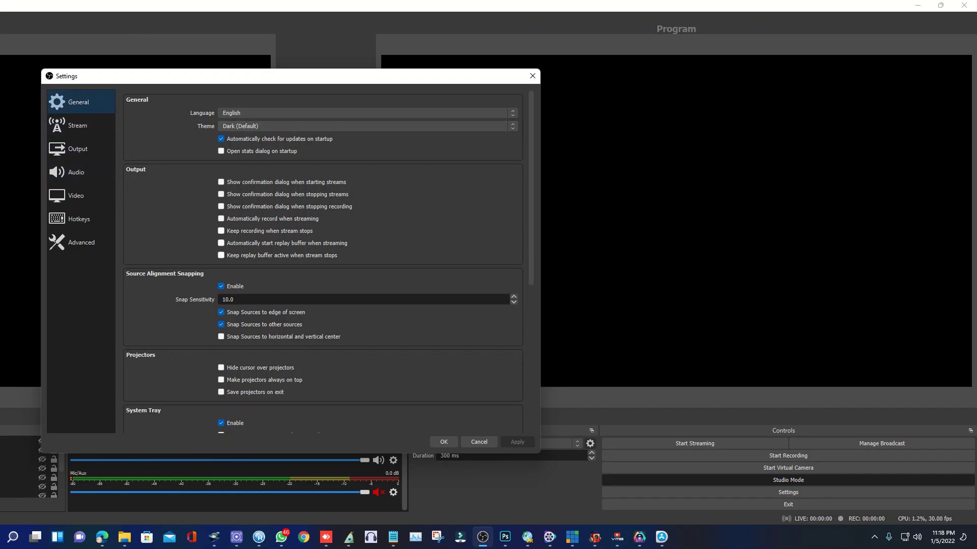
# Look over the rest of the General settings down to the Studio Mode options, and return to the Language choice
pyautogui.scroll(-5, 328, 260)
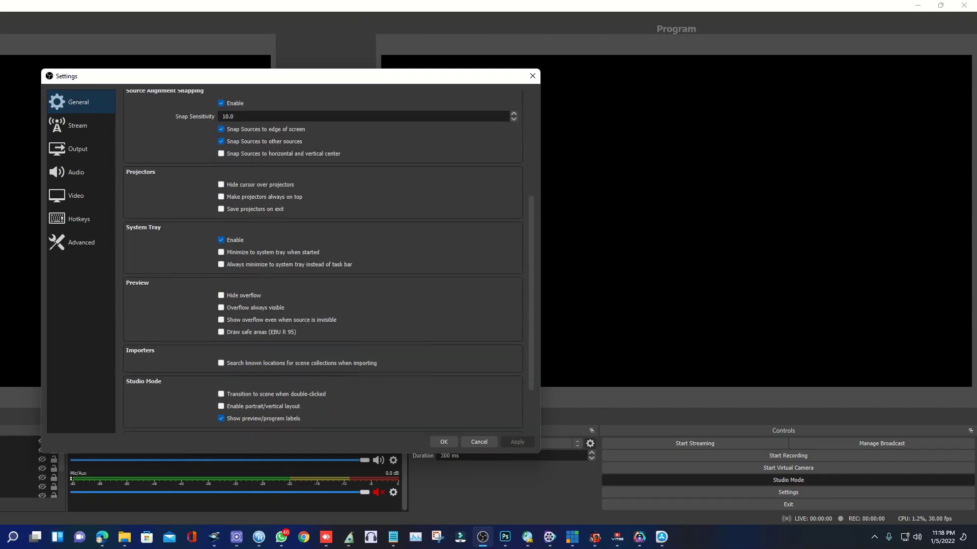
pyautogui.scroll(5, 329, 260)
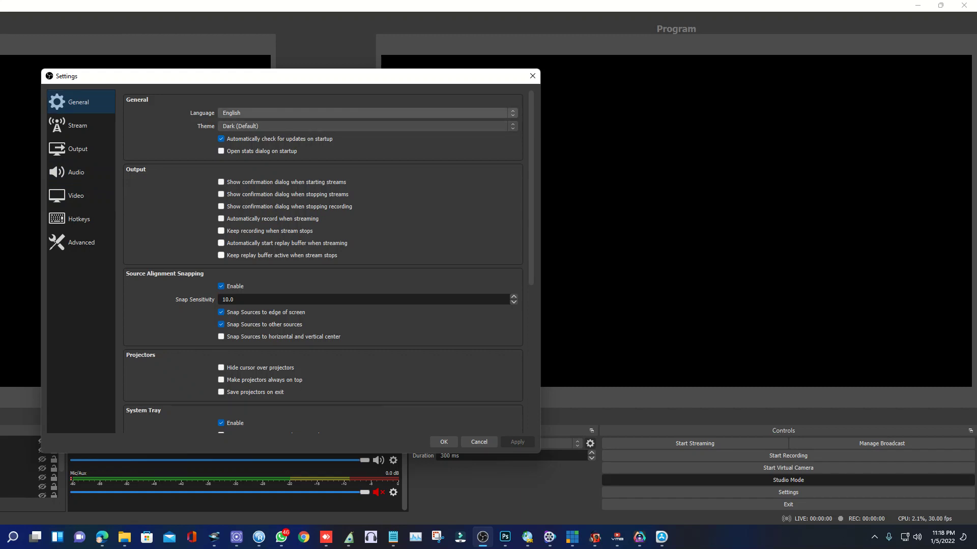
pyautogui.click(364, 113)
pyautogui.press('Escape')
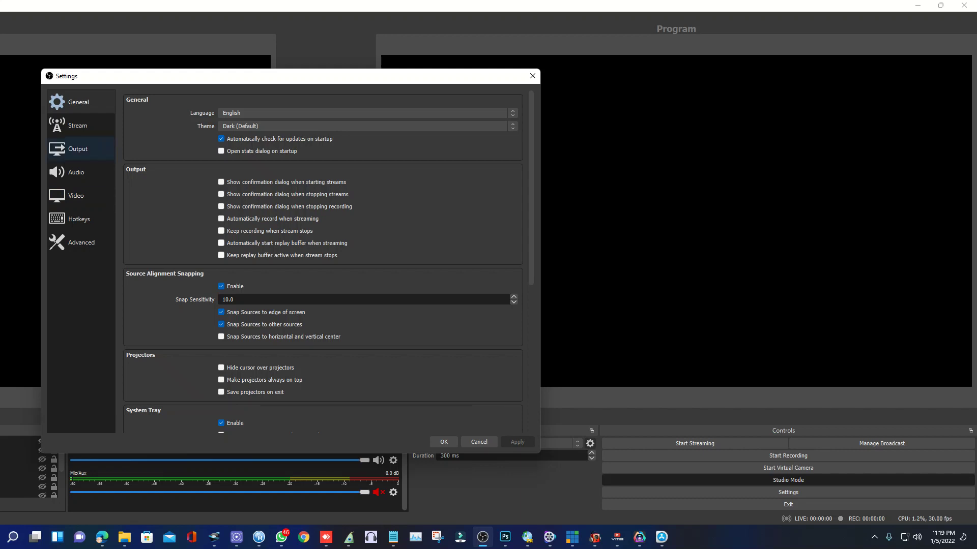
# In the Output settings, try a streaming video bitrate of 2600 Kbps and set it back to 2500 Kbps
pyautogui.click(78, 148)
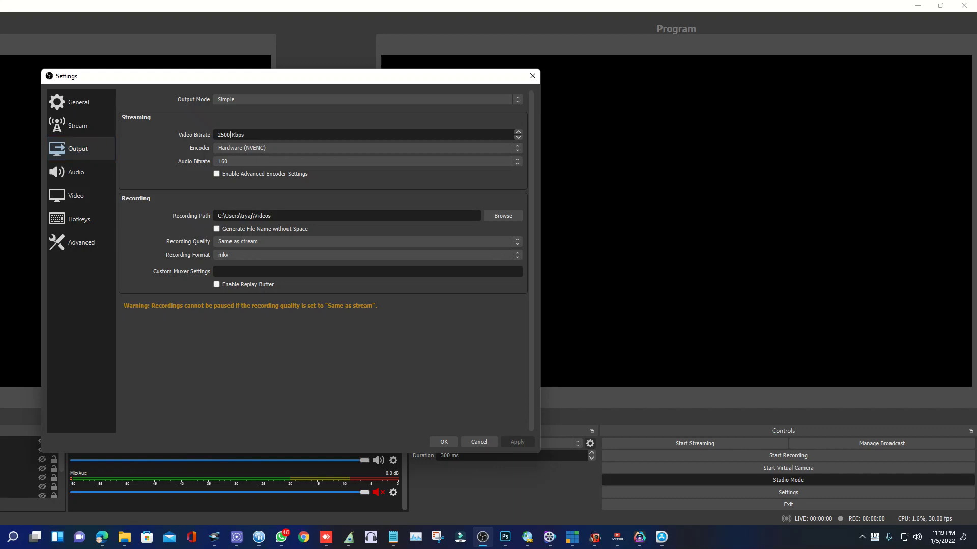
pyautogui.doubleClick(224, 135)
pyautogui.click(518, 131)
pyautogui.click(518, 131)
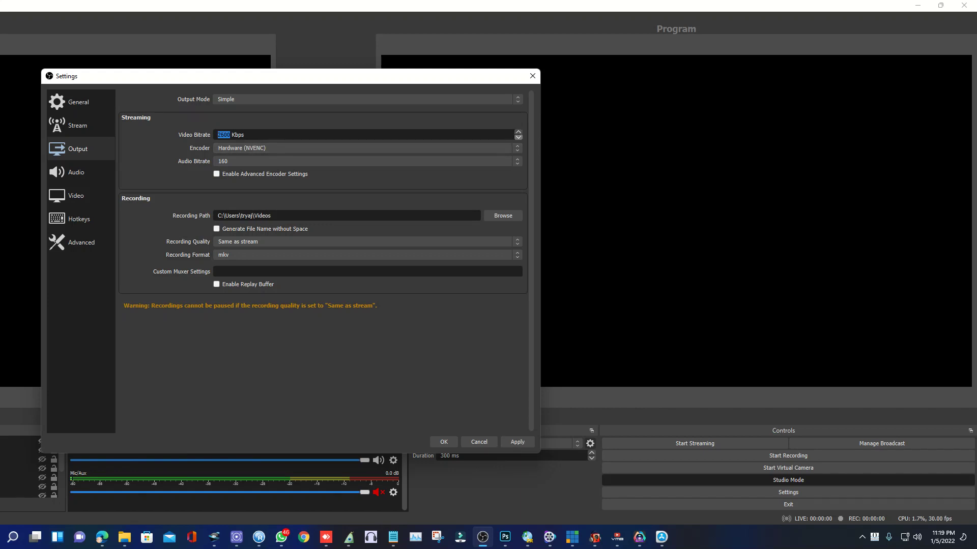
pyautogui.press('Down')
pyautogui.hotkey('ctrl', 'a')
# Switch the Output Mode to Advanced to view its streaming options, and return it to Simple
pyautogui.click(366, 99)
pyautogui.press('Down')
pyautogui.press('Return')
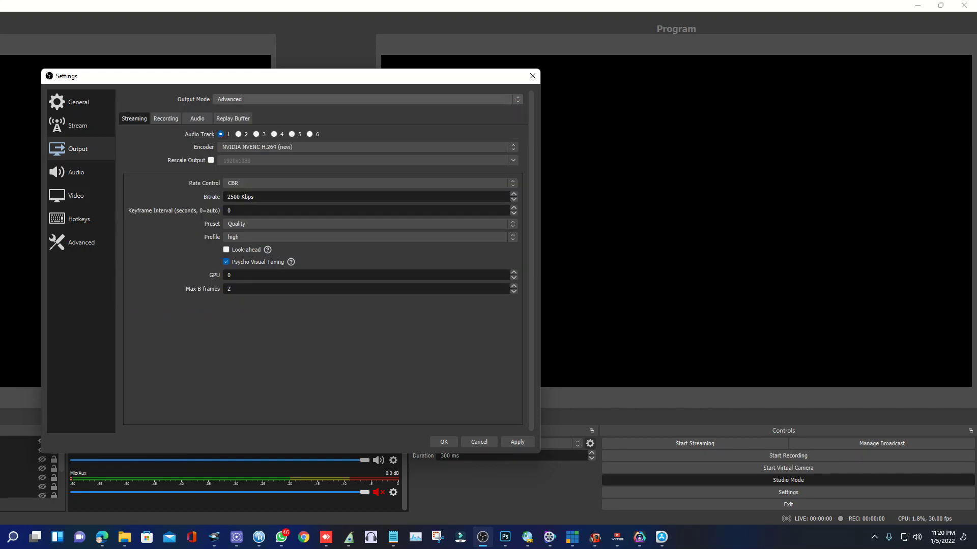
pyautogui.hotkey('alt', 'Down')
pyautogui.press('Up')
pyautogui.press('Return')
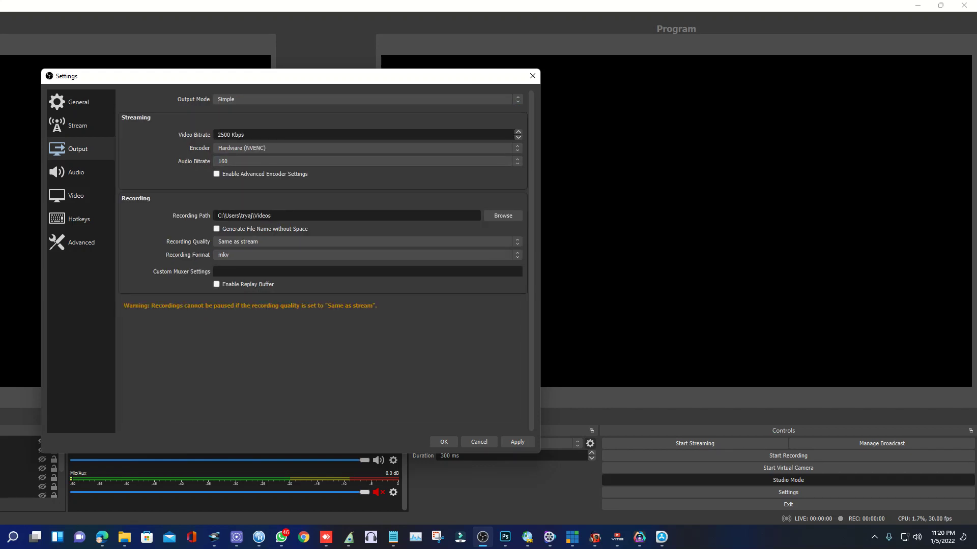
# Look through the available audio bitrates for streaming, keeping 160
pyautogui.hotkey('alt', 'Down')
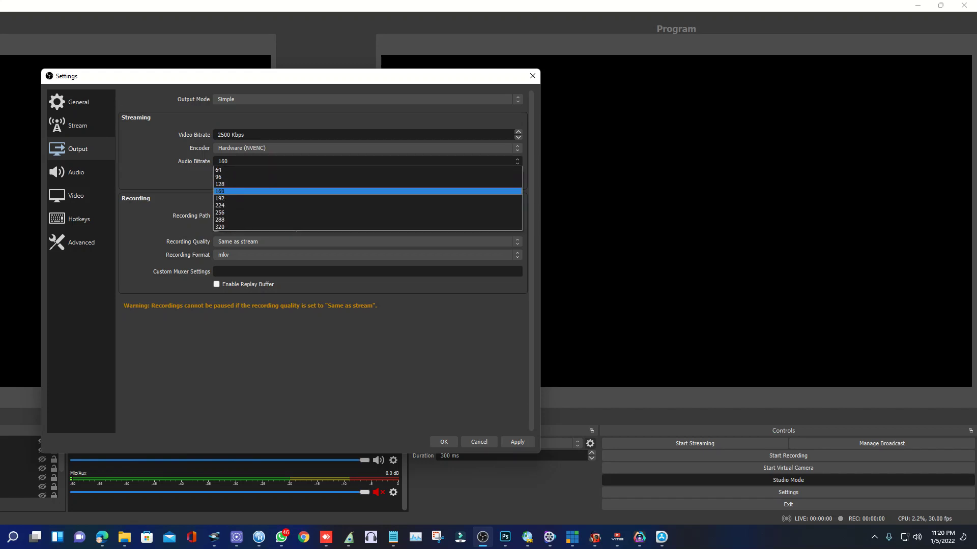
pyautogui.press('Down')
pyautogui.press('Down')
pyautogui.press('Down')
pyautogui.press('Escape')
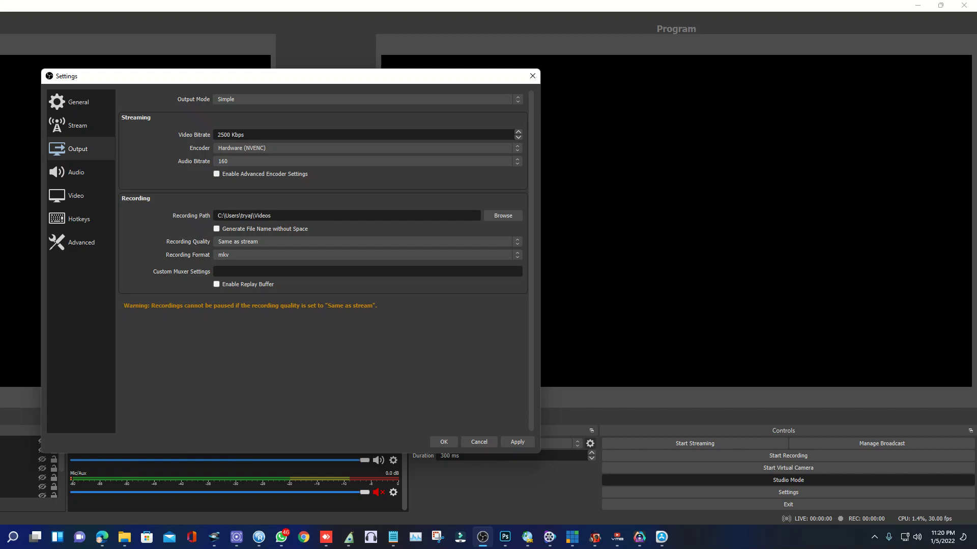
# Enable Advanced Encoder Settings to view the encoder presets, and turn the option off again
pyautogui.click(216, 174)
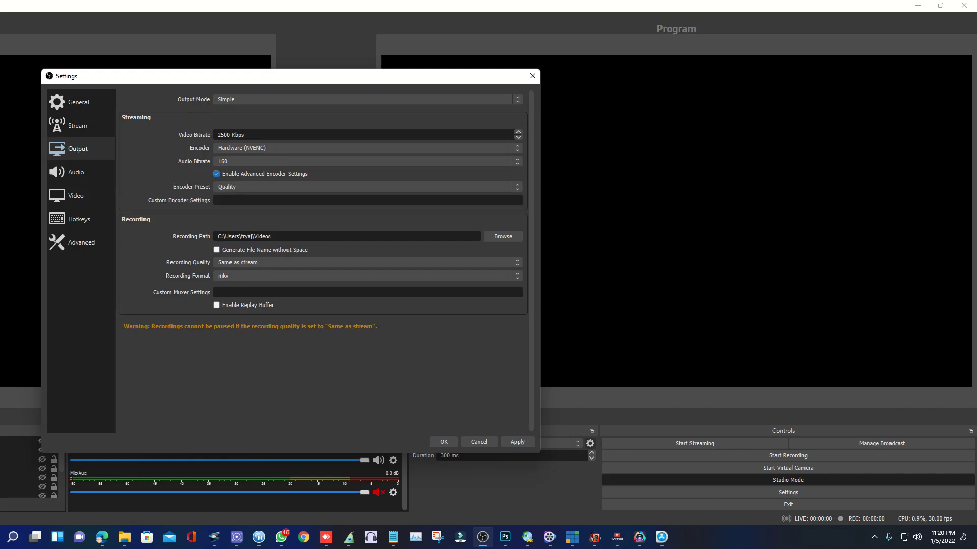
pyautogui.click(367, 187)
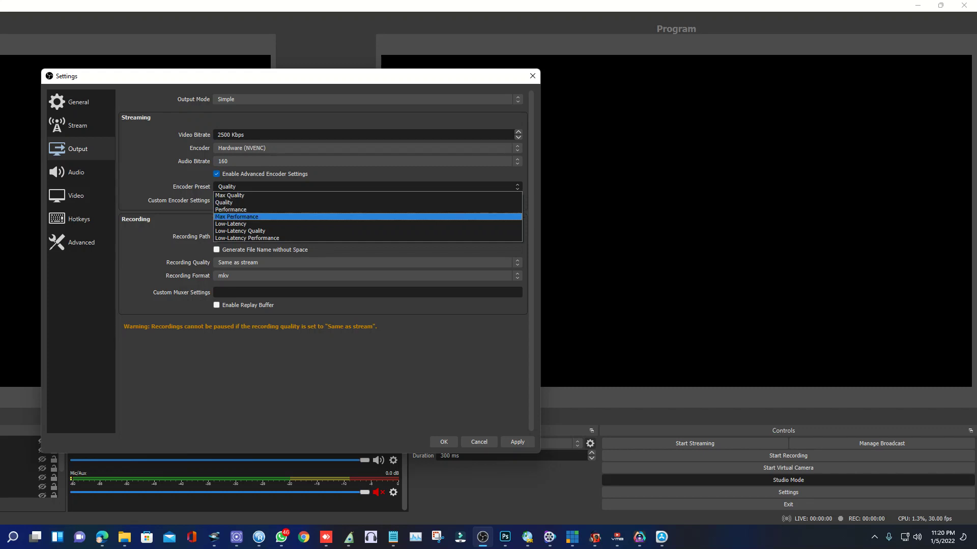
pyautogui.click(216, 174)
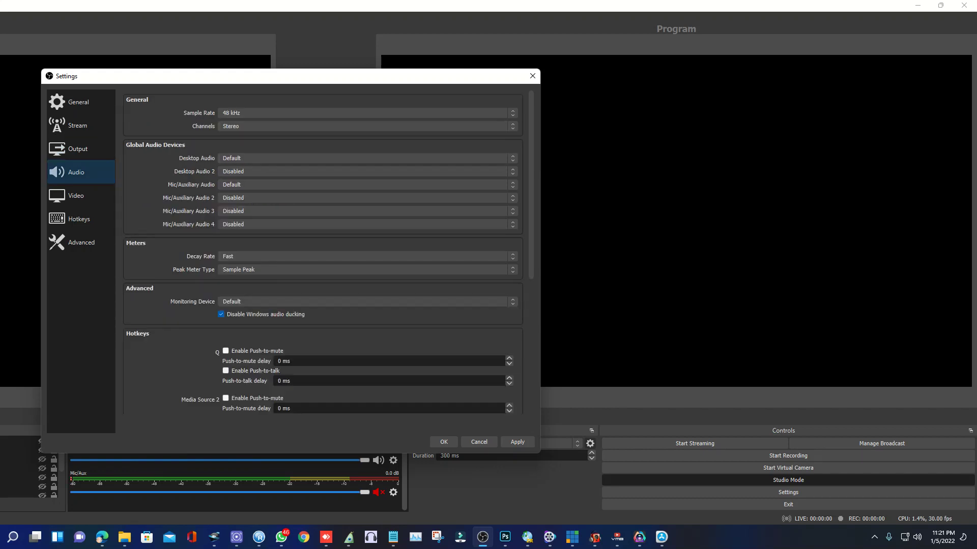
# Review the choices for channels, sample rate and Desktop Audio device in the Audio settings, keeping the existing selections
pyautogui.click(366, 126)
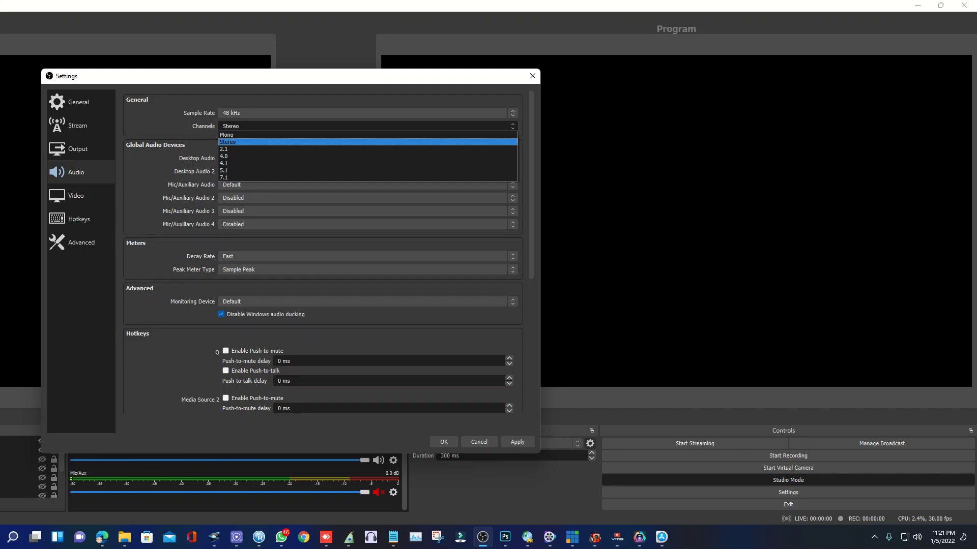
pyautogui.press('Up')
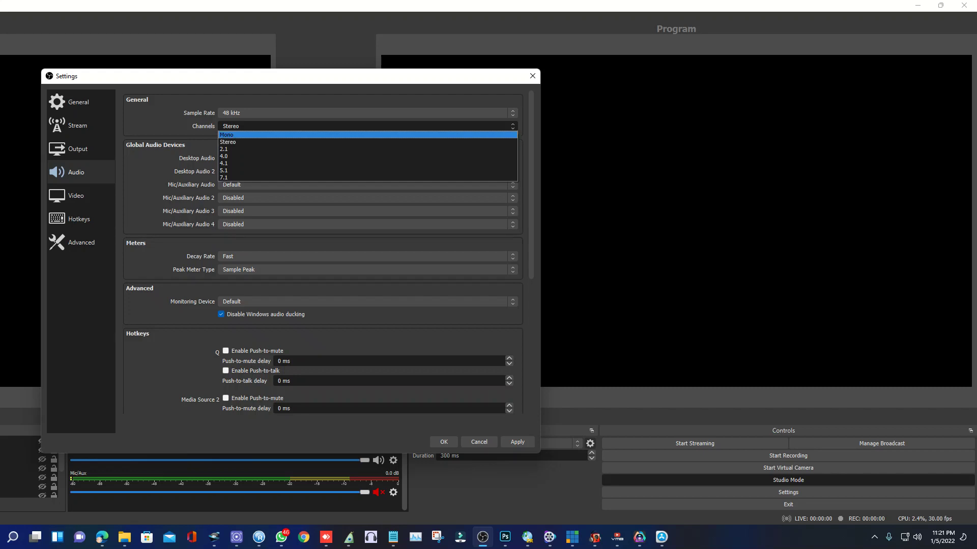
pyautogui.press('Return')
pyautogui.hotkey('shift', 'Tab')
pyautogui.hotkey('alt', 'Down')
pyautogui.press('Up')
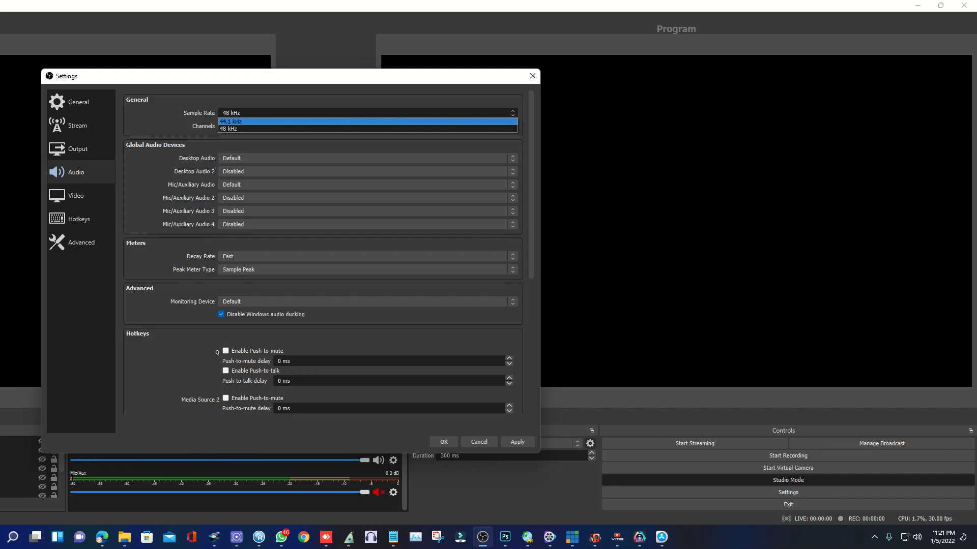
pyautogui.press('Escape')
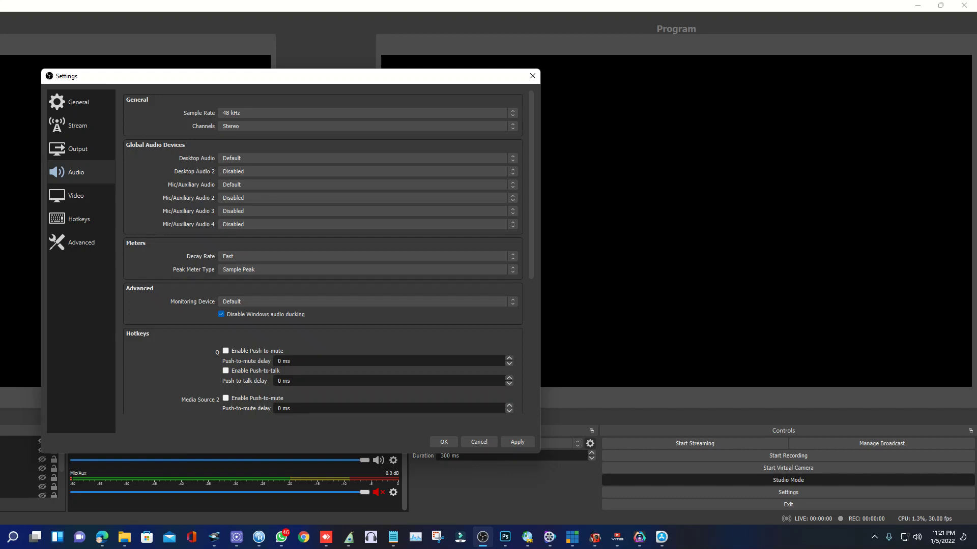
pyautogui.click(366, 158)
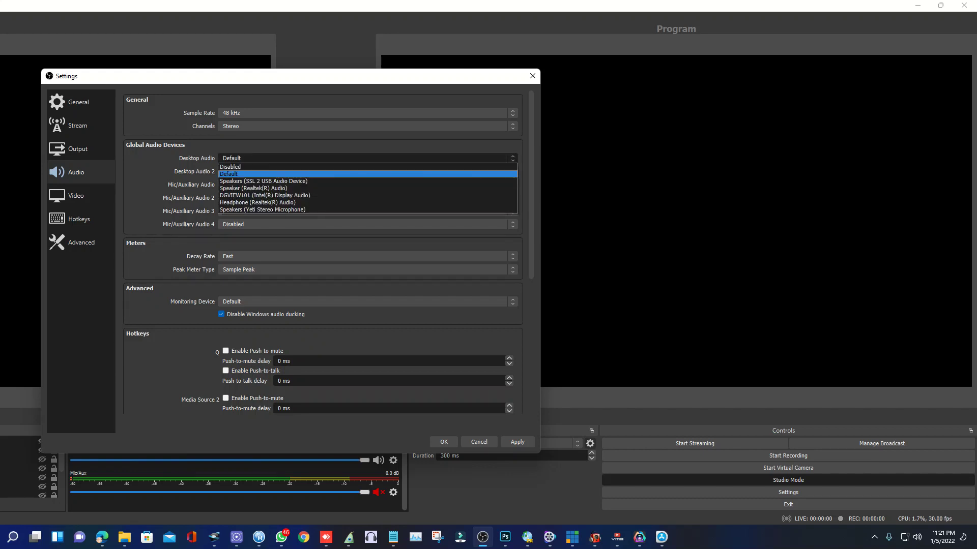
pyautogui.press('Escape')
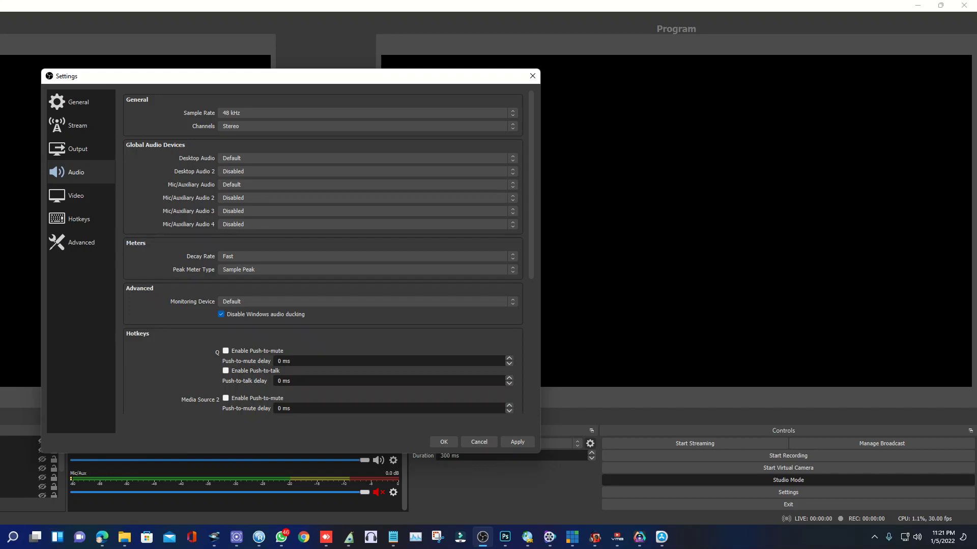
# Review the available Base (Canvas) Resolution values in the Video settings, keeping 1920x1080
pyautogui.click(77, 196)
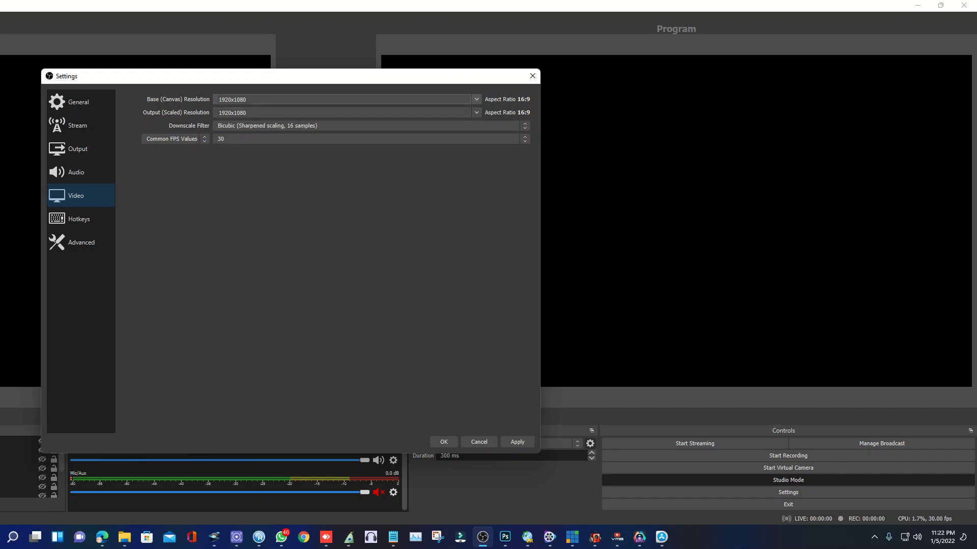
pyautogui.click(477, 99)
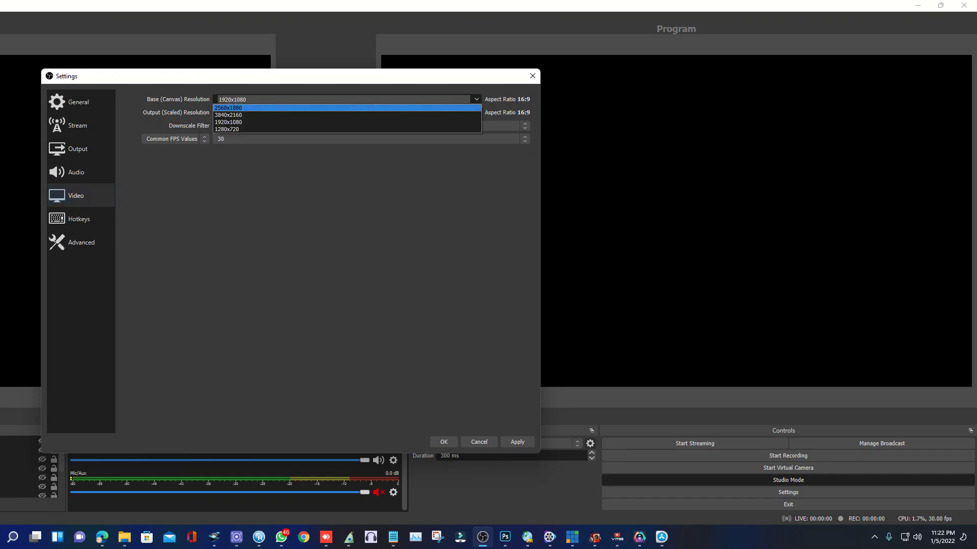
pyautogui.press('Down')
pyautogui.press('Down')
pyautogui.press('Down')
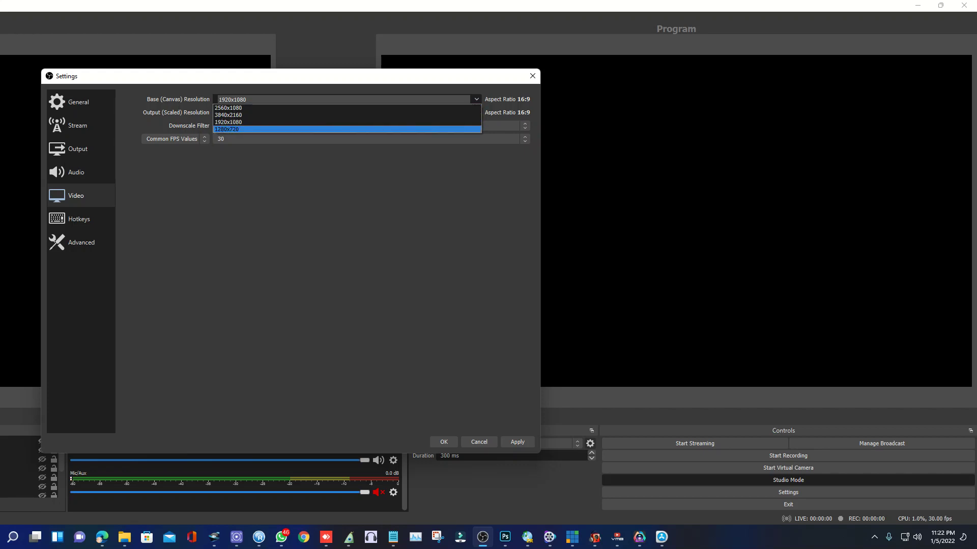
pyautogui.press('Up')
pyautogui.press('Up')
pyautogui.press('Up')
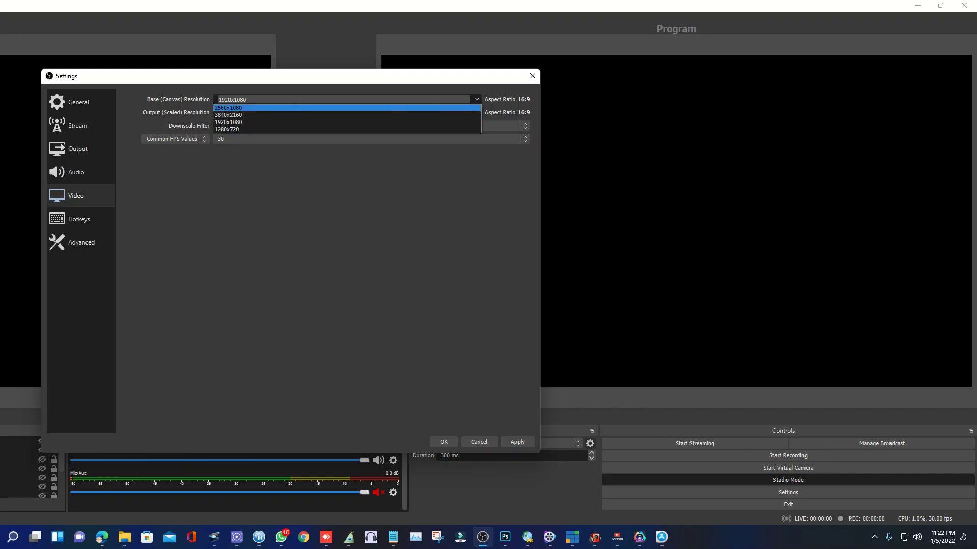
pyautogui.press('Escape')
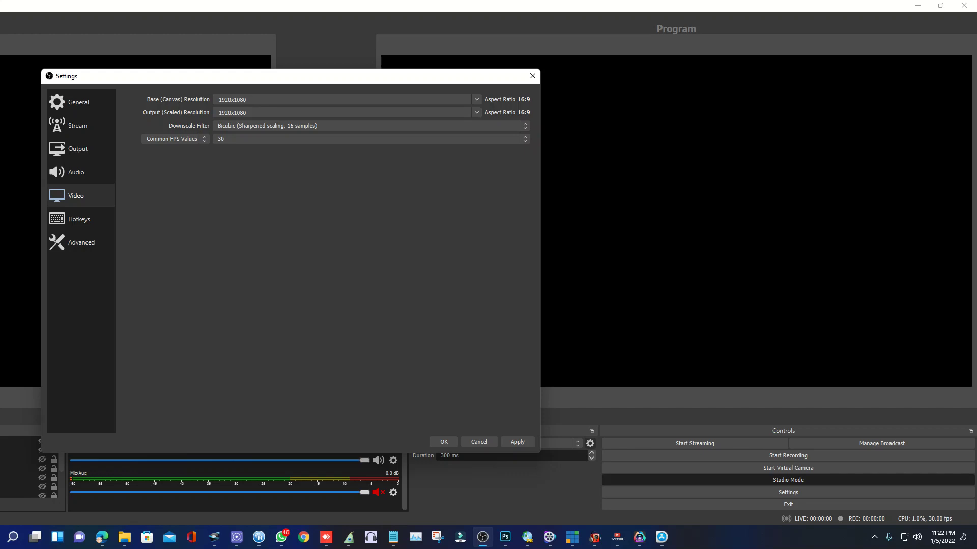
# Look through the available Output (Scaled) Resolution values, keeping 1920x1080
pyautogui.press('Tab')
pyautogui.hotkey('alt', 'Down')
pyautogui.press('Down')
pyautogui.press('Down')
pyautogui.press('Down')
pyautogui.press('Down')
pyautogui.press('Down')
pyautogui.press('Down')
pyautogui.press('Down')
pyautogui.press('Down')
pyautogui.press('Down')
pyautogui.press('Up')
pyautogui.press('Up')
pyautogui.press('Up')
pyautogui.press('Up')
pyautogui.press('Up')
pyautogui.press('Up')
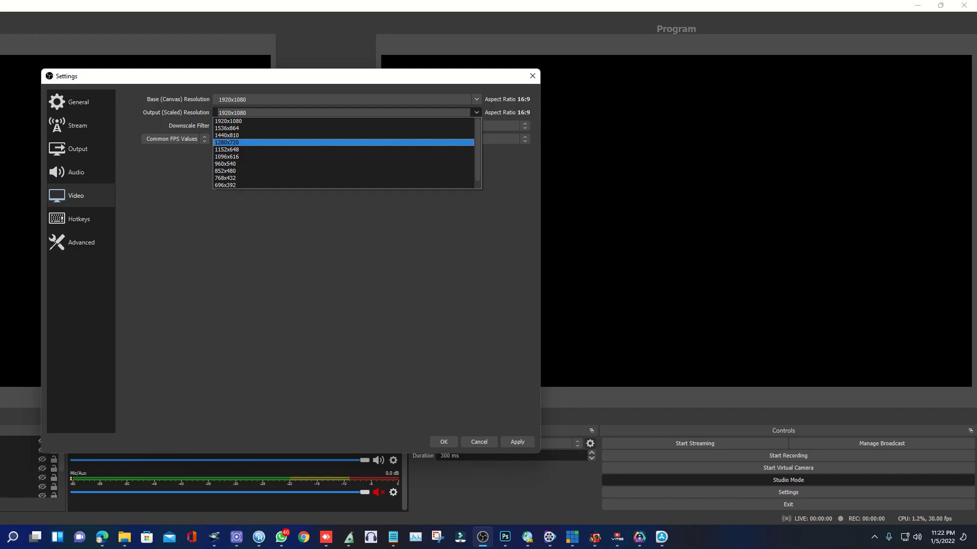
pyautogui.press('Escape')
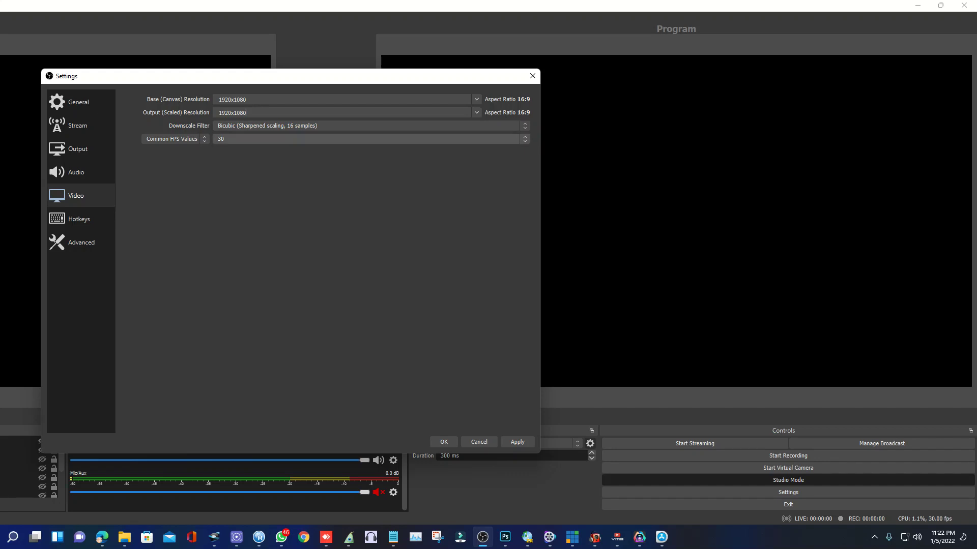
# Review the available Common FPS Values in the Video settings, keeping 30
pyautogui.click(366, 139)
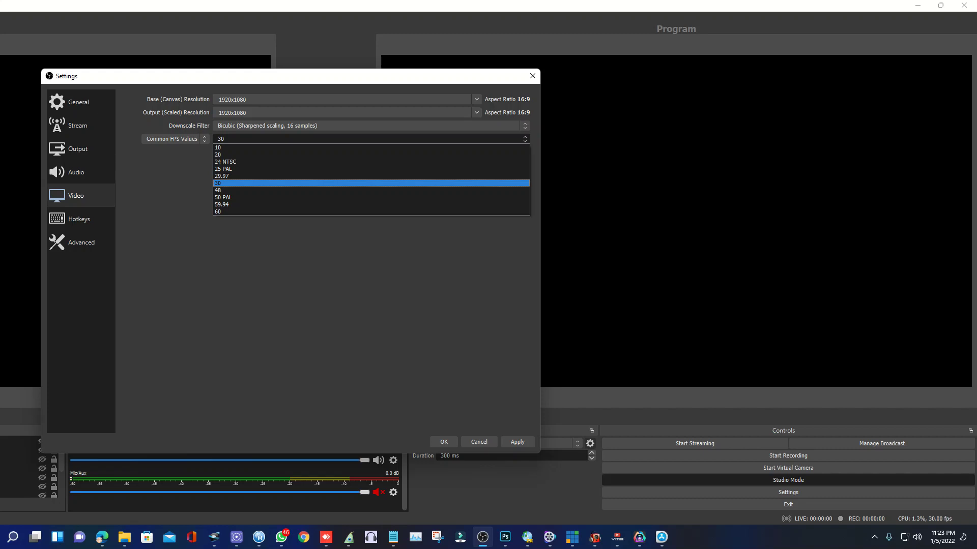
pyautogui.press('Down')
pyautogui.press('Down')
pyautogui.press('Down')
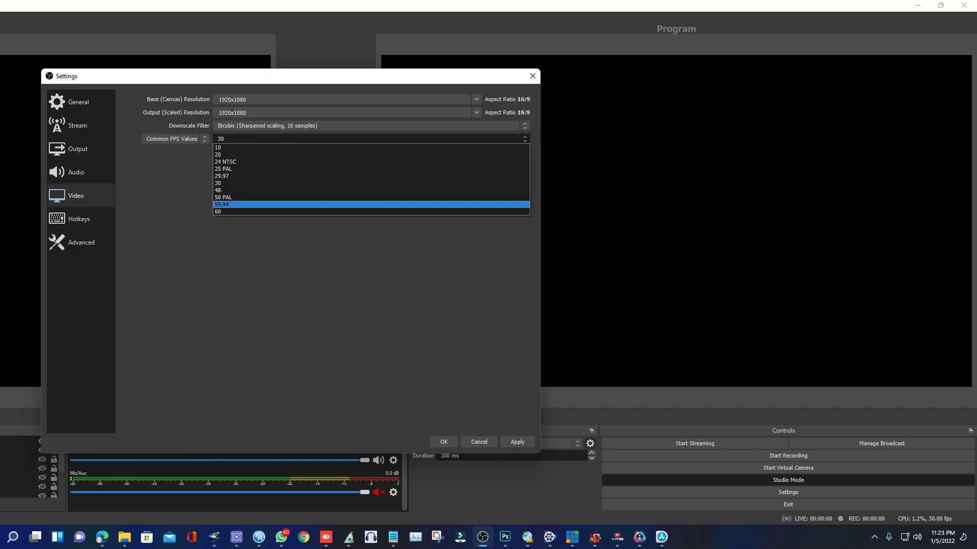
# Look through the whole list of Hotkeys settings, from replay buffer and virtual camera to the scene and audio source entries
pyautogui.click(79, 219)
pyautogui.scroll(-10, 326, 262)
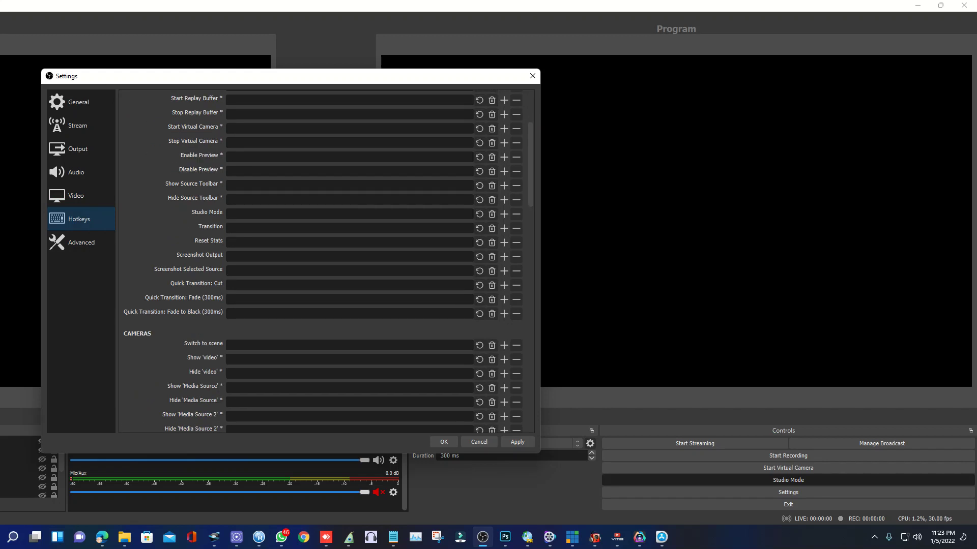
pyautogui.scroll(-5, 326, 262)
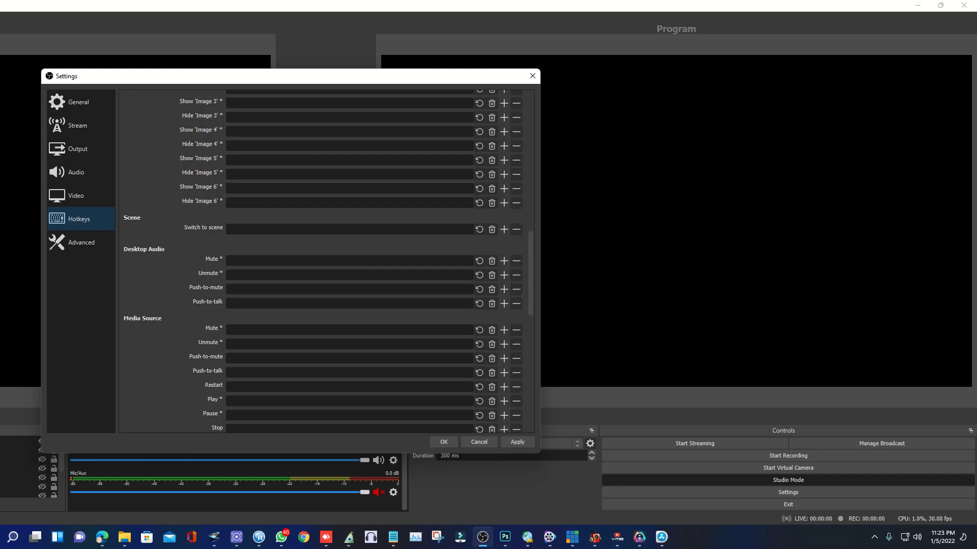
pyautogui.scroll(-9, 326, 259)
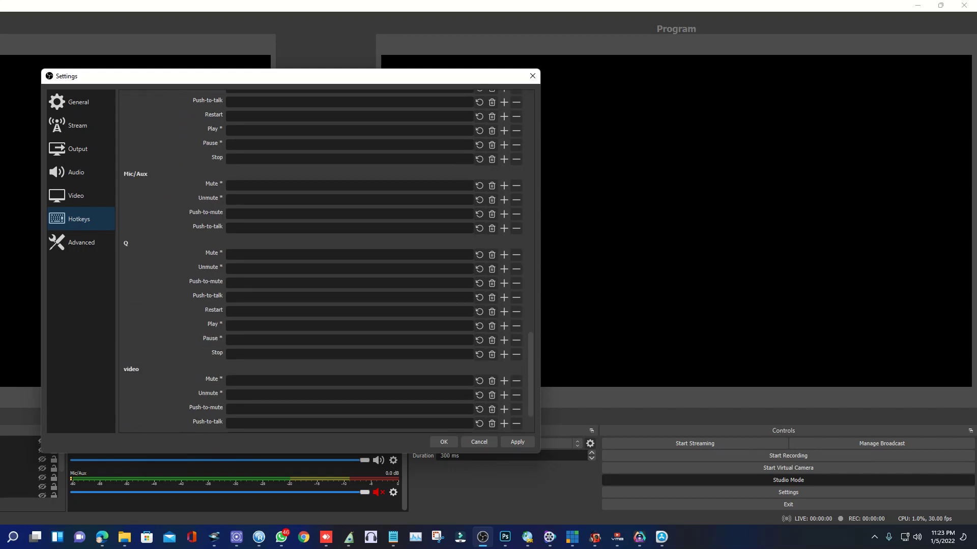
pyautogui.scroll(-2, 325, 260)
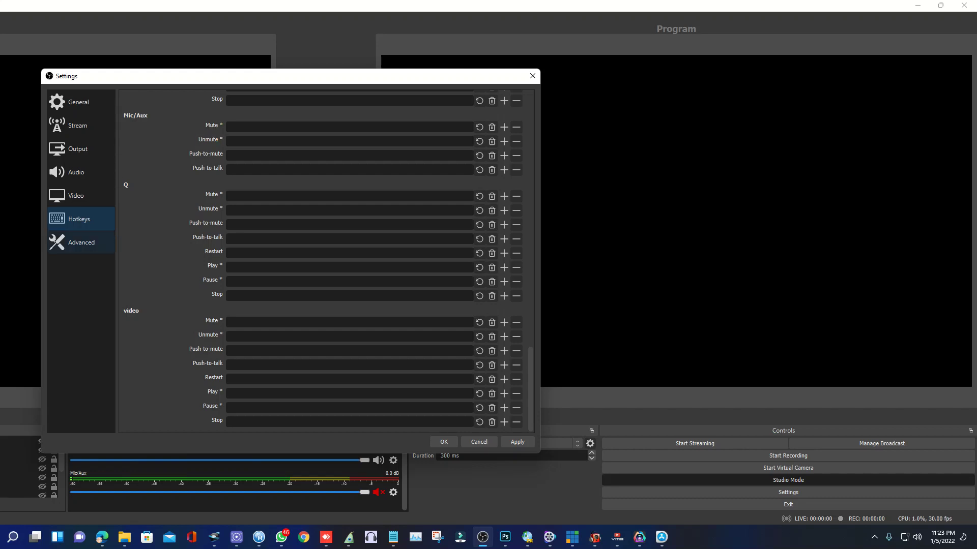
# Set the Process Priority to High in the Advanced settings, and return it to Normal
pyautogui.click(81, 242)
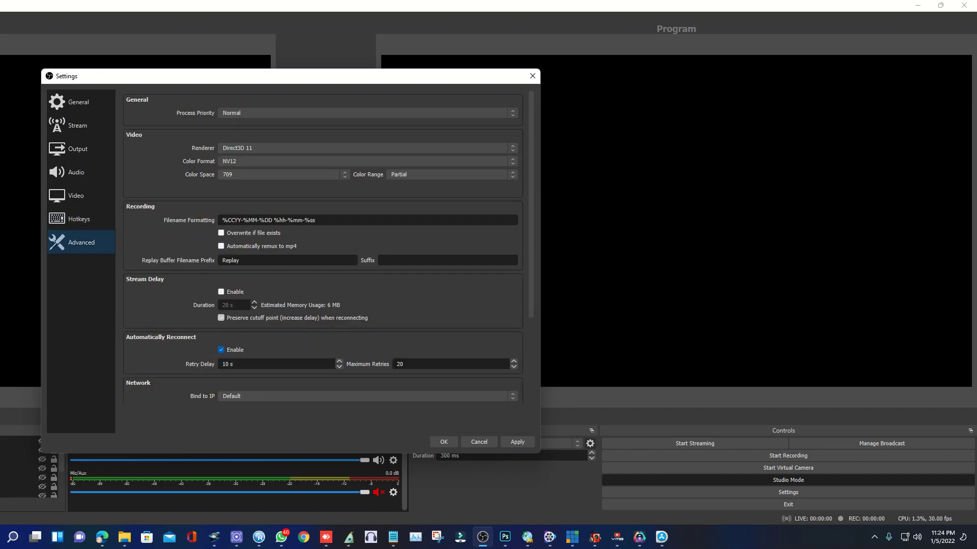
pyautogui.hotkey('alt', 'Down')
pyautogui.press('Up')
pyautogui.press('Up')
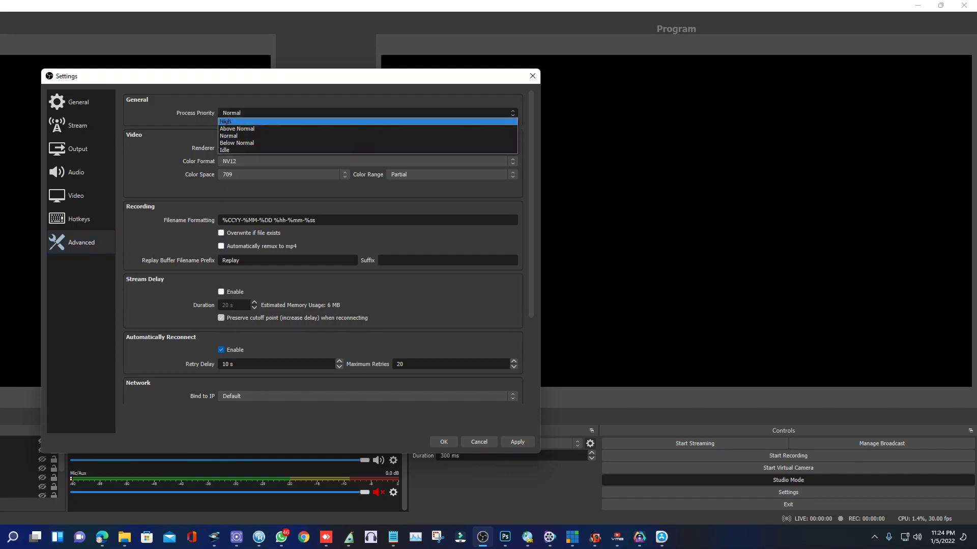
pyautogui.press('Return')
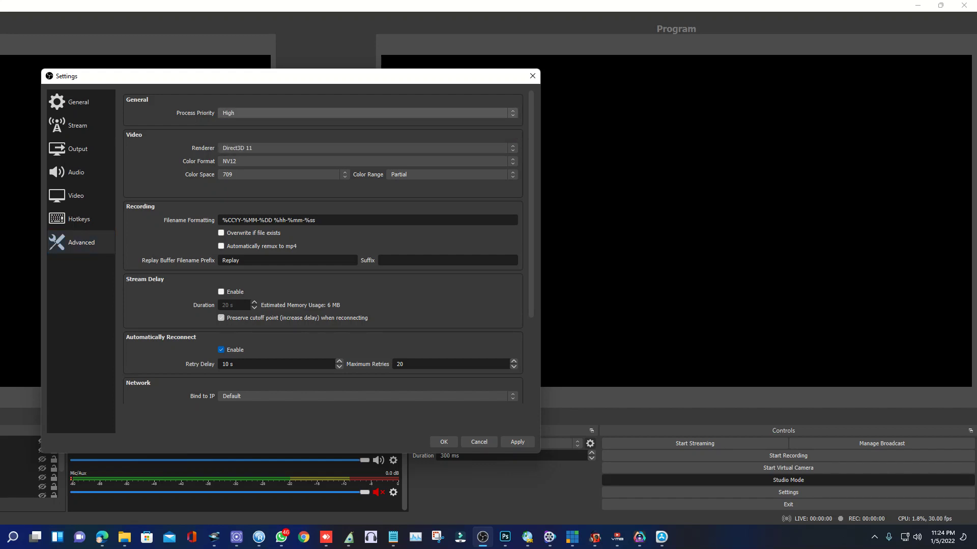
pyautogui.hotkey('alt', 'Down')
pyautogui.press('Down')
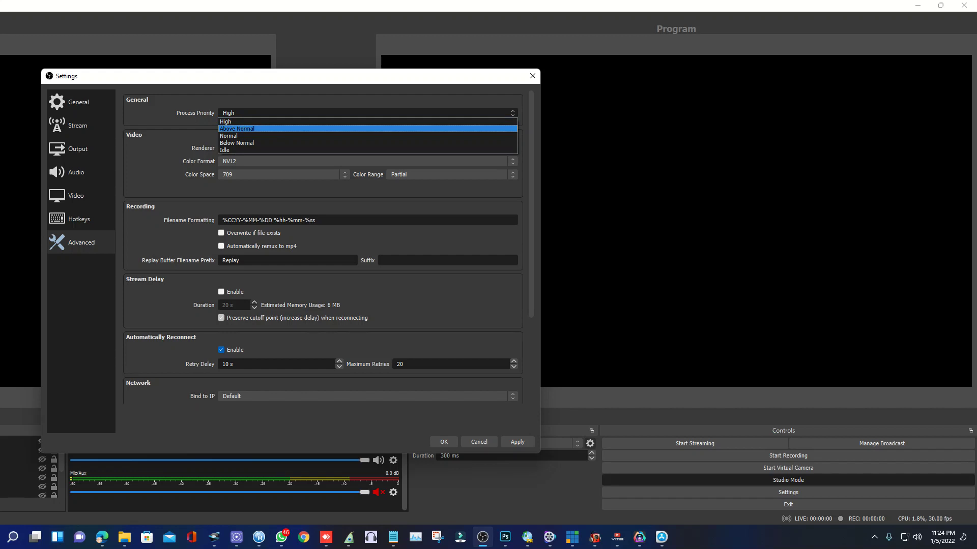
pyautogui.press('Down')
pyautogui.press('Return')
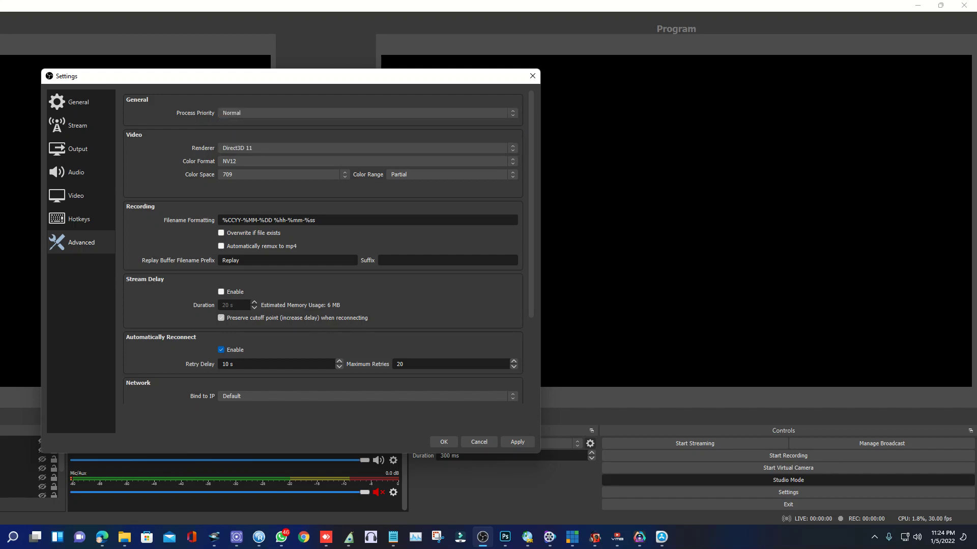
# Close the Settings window to return to the studio mode view
pyautogui.press('Down')
pyautogui.press('Tab')
pyautogui.press('space')
pyautogui.press('Return')
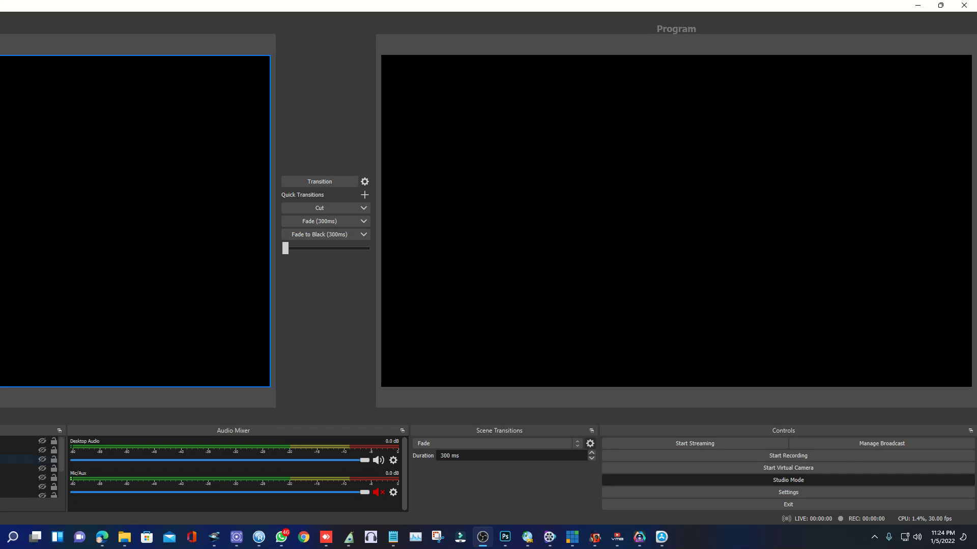
# Remove the sources Image 6 and Image 5 from the current scene, confirming each removal
pyautogui.click(20, 441)
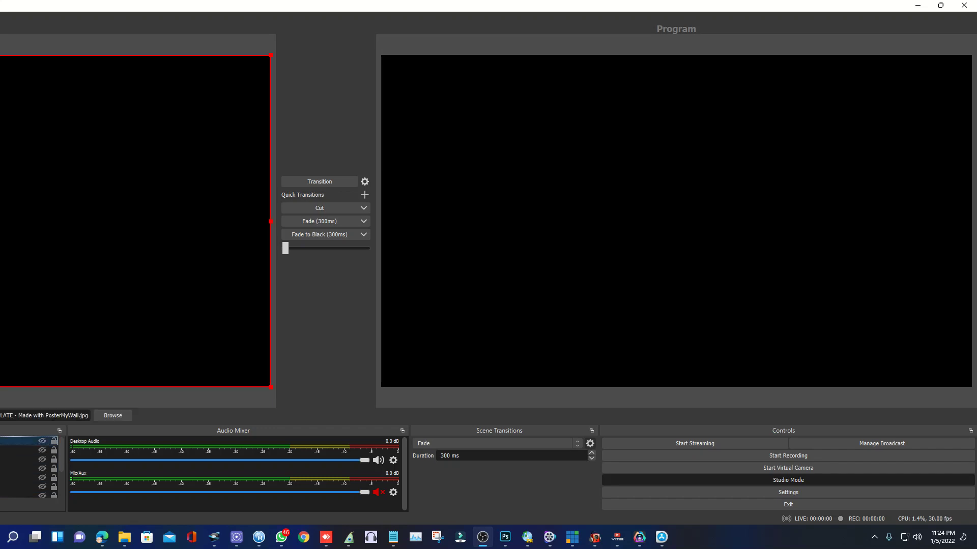
pyautogui.press('Delete')
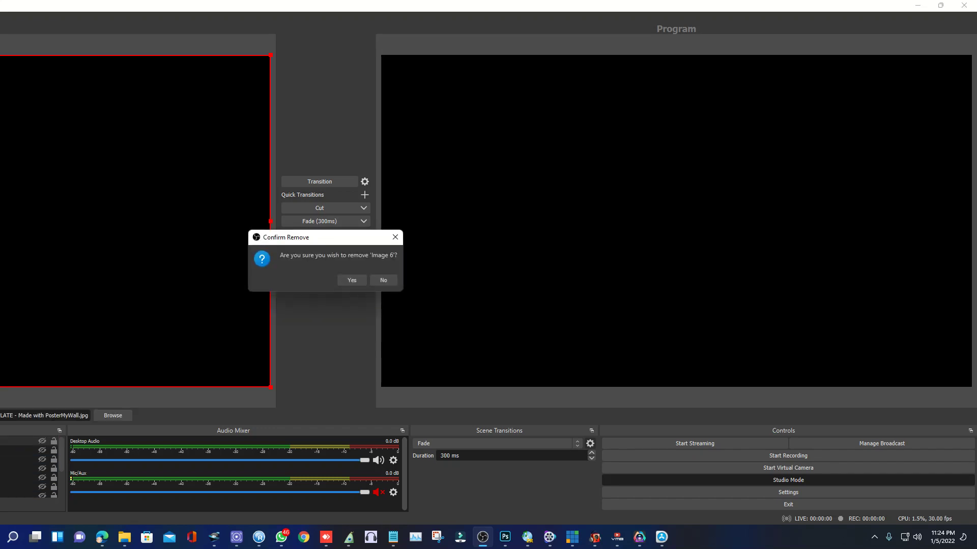
pyautogui.click(352, 280)
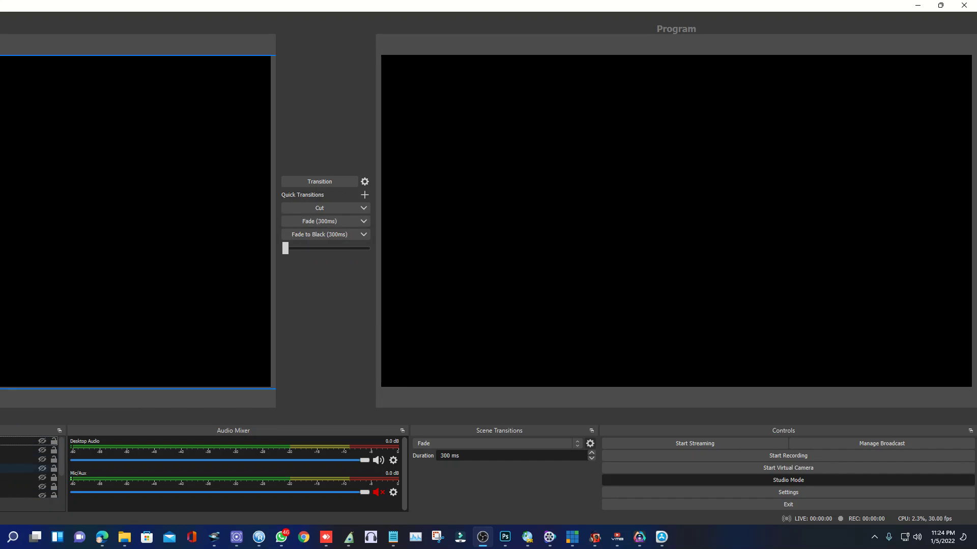
pyautogui.click(135, 222)
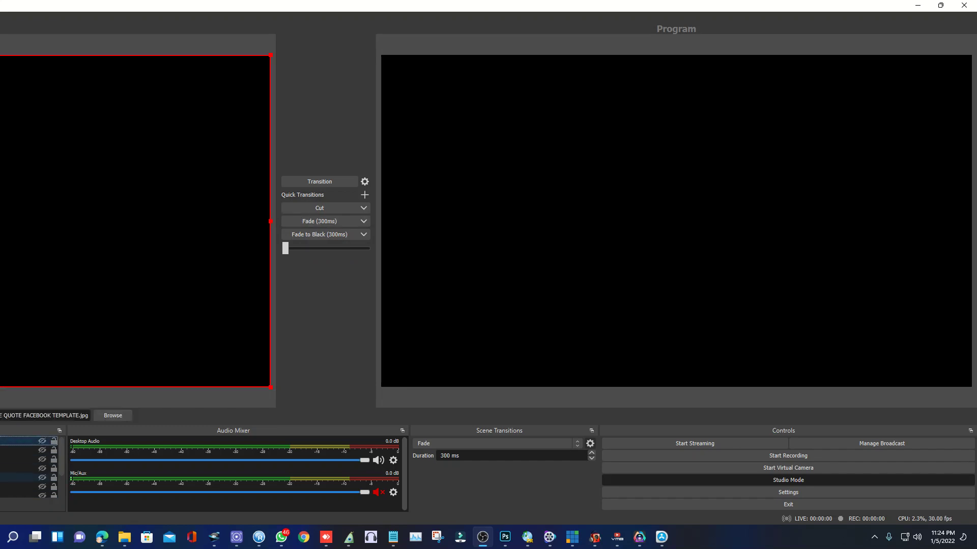
pyautogui.press('Delete')
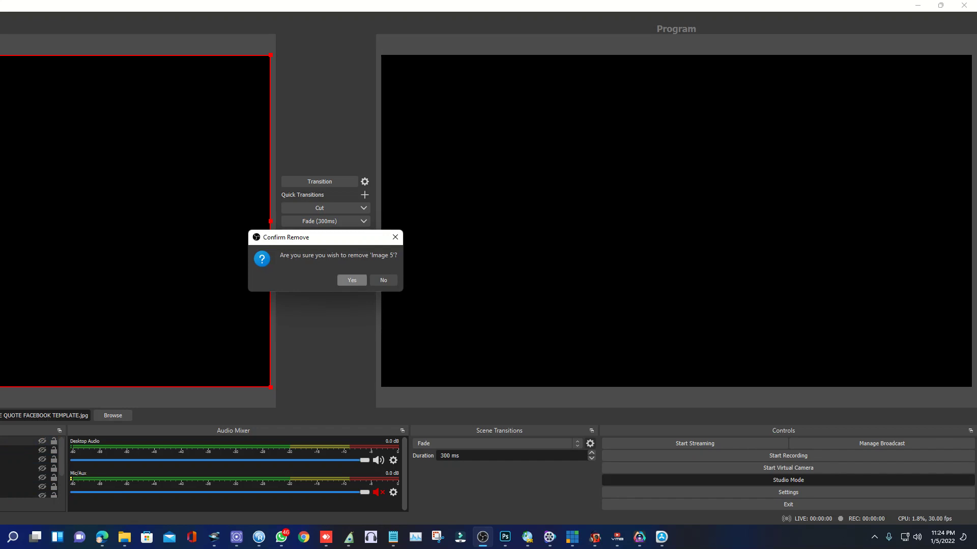
pyautogui.click(352, 281)
# Remove the sources Image 4 and Image 3 from the scene, confirming each removal
pyautogui.rightClick(3, 151)
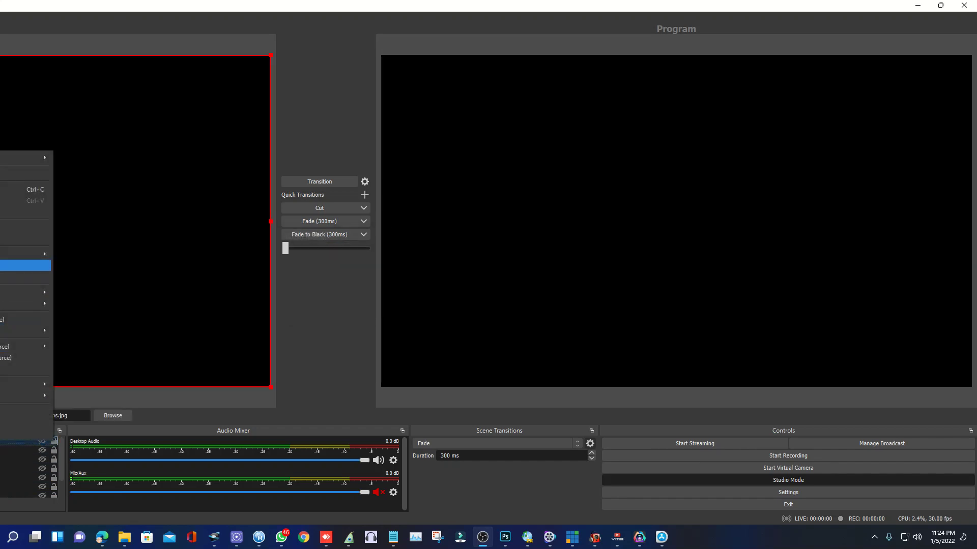
pyautogui.click(26, 276)
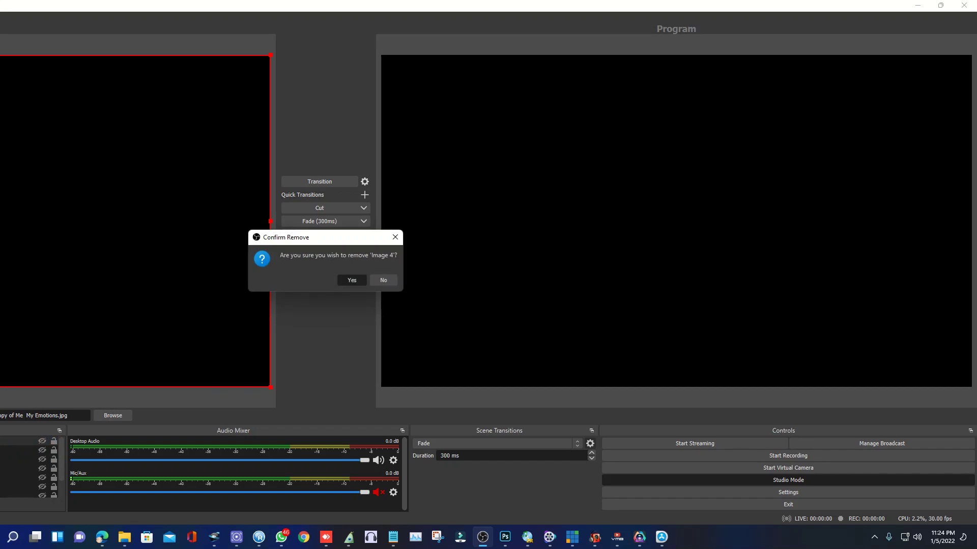
pyautogui.click(352, 280)
pyautogui.rightClick(0, 149)
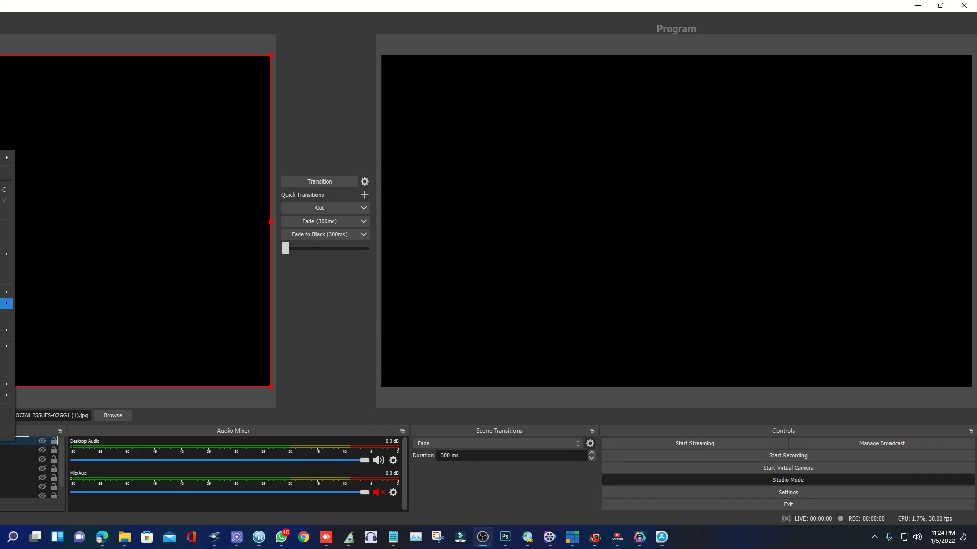
pyautogui.click(6, 276)
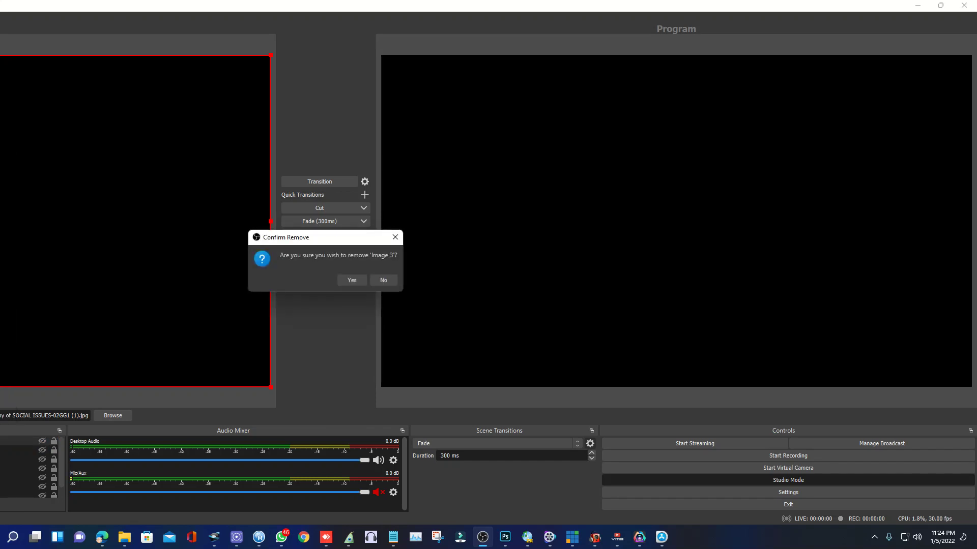
pyautogui.click(352, 280)
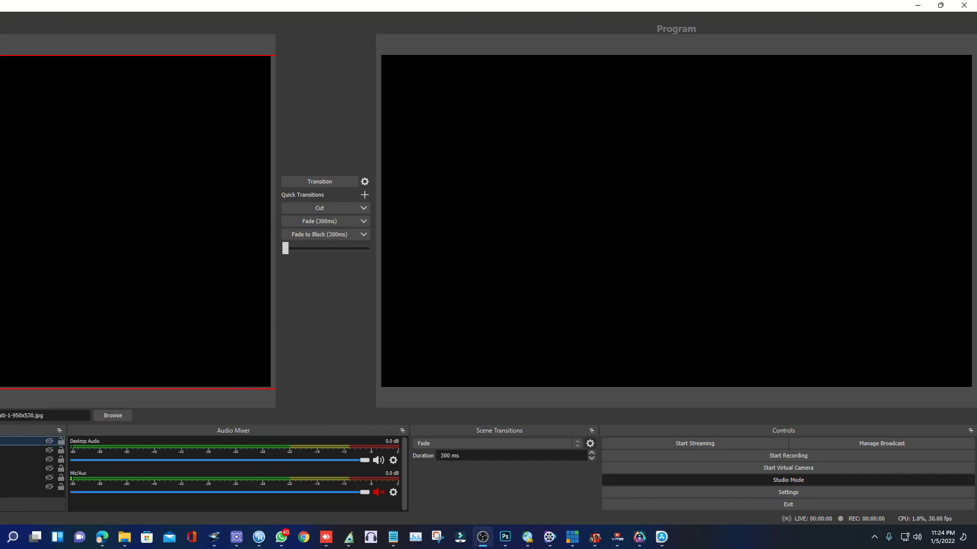
# Select all six remaining sources in the scene and remove them together
pyautogui.keyDown('ctrl'); pyautogui.click(20, 460); pyautogui.keyUp('ctrl')
pyautogui.keyDown('ctrl'); pyautogui.click(21, 450); pyautogui.keyUp('ctrl')
pyautogui.keyDown('ctrl'); pyautogui.click(20, 468); pyautogui.keyUp('ctrl')
pyautogui.keyDown('ctrl'); pyautogui.click(20, 478); pyautogui.keyUp('ctrl')
pyautogui.keyDown('ctrl'); pyautogui.click(21, 487); pyautogui.keyUp('ctrl')
pyautogui.rightClick(20, 450)
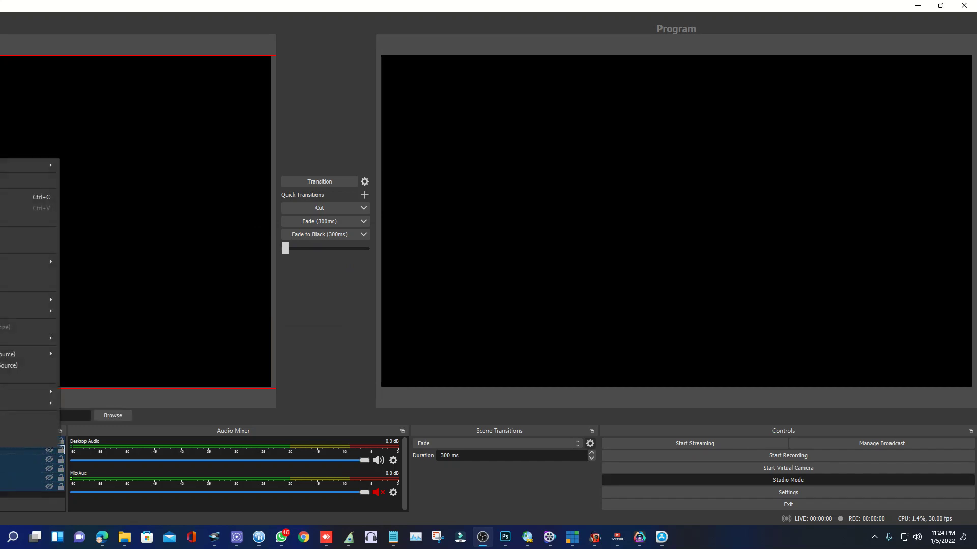
pyautogui.press('Return')
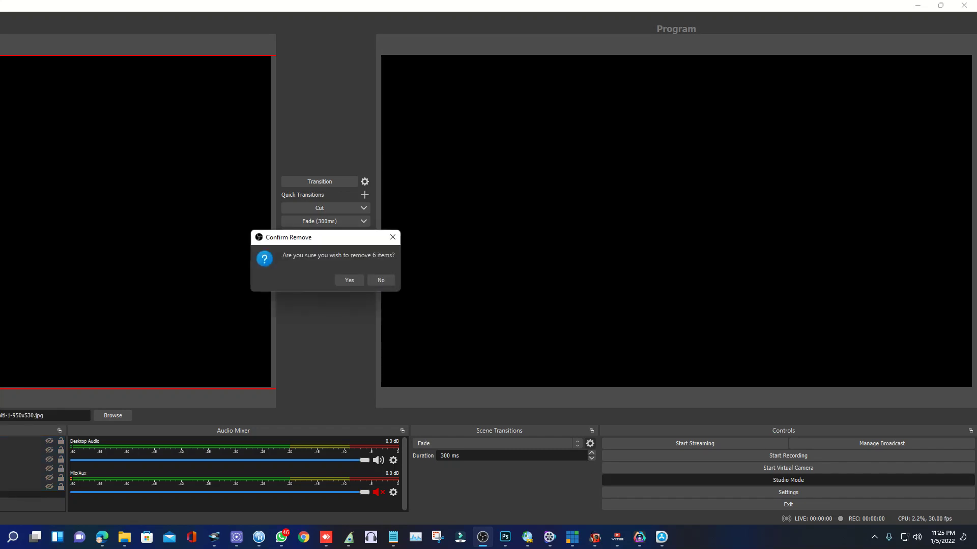
pyautogui.press('Return')
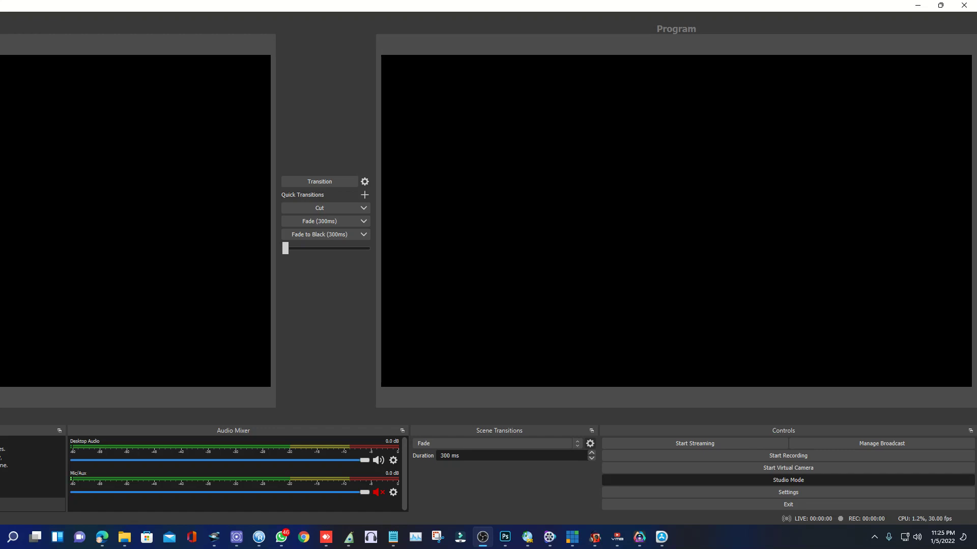
# Remove the CAMERAS scene and add new scenes named TAPITA and TABOLA
pyautogui.press('Delete')
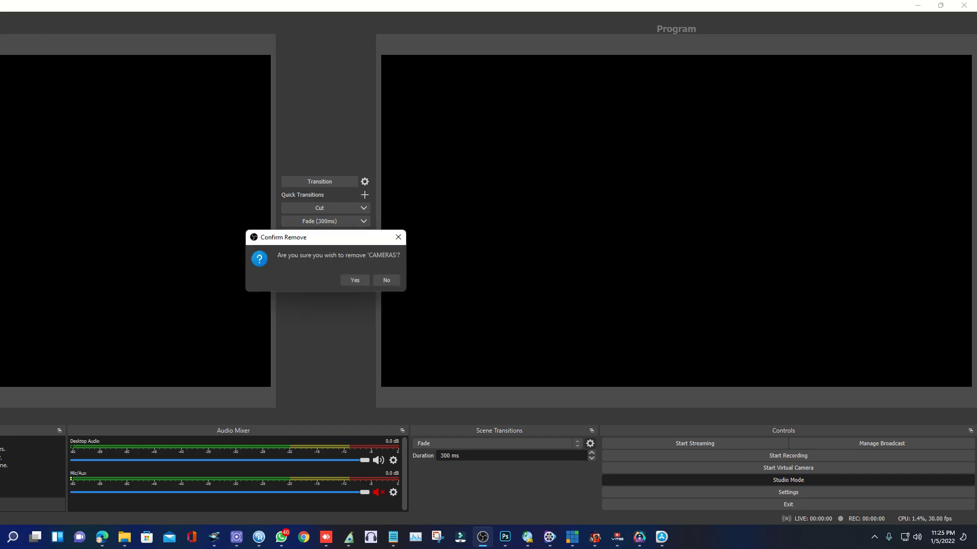
pyautogui.press('Return')
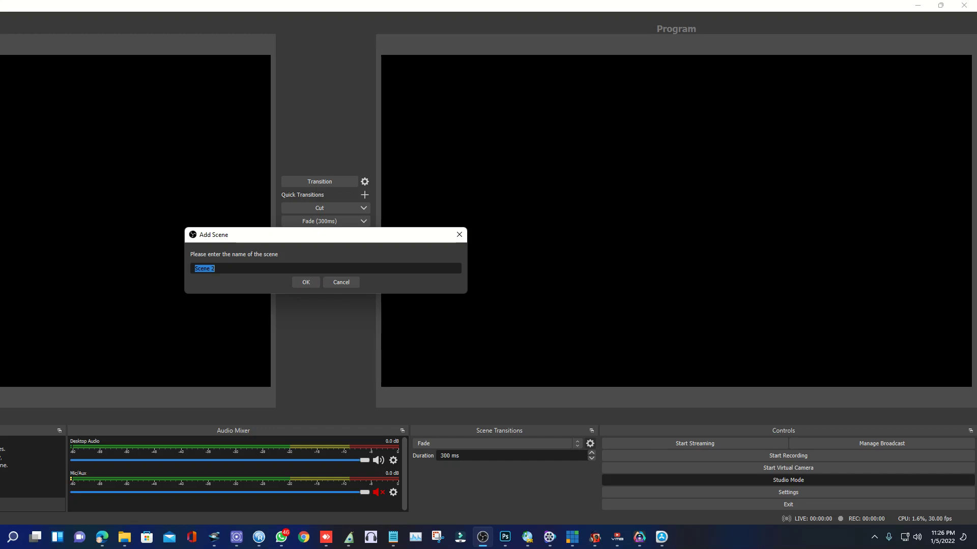
pyautogui.write('TAPITA')
pyautogui.click(306, 283)
pyautogui.write('TABOLA')
pyautogui.press('Return')
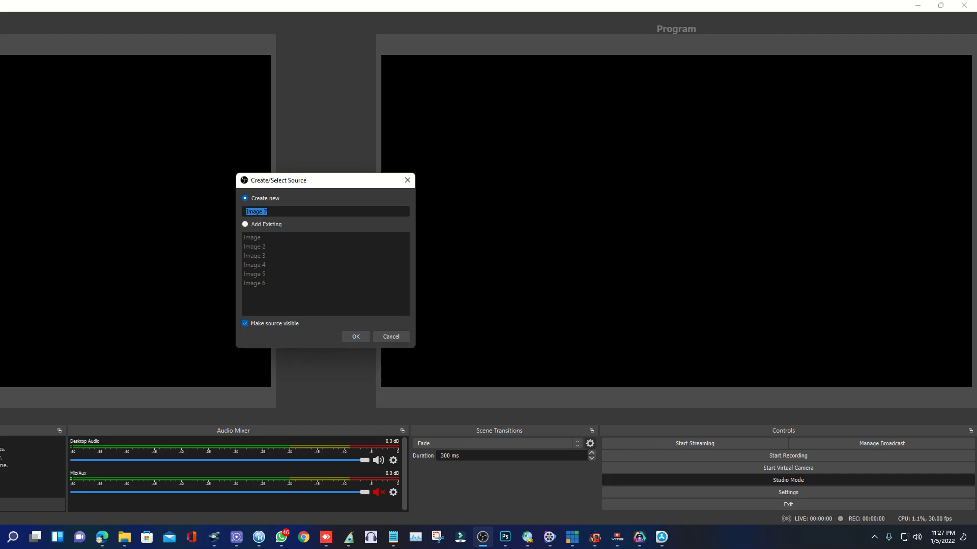
# Create a new image source named TAPITO and open the BONUS SOFTWARE folder to choose its image file
pyautogui.write('TAPITO')
pyautogui.click(355, 336)
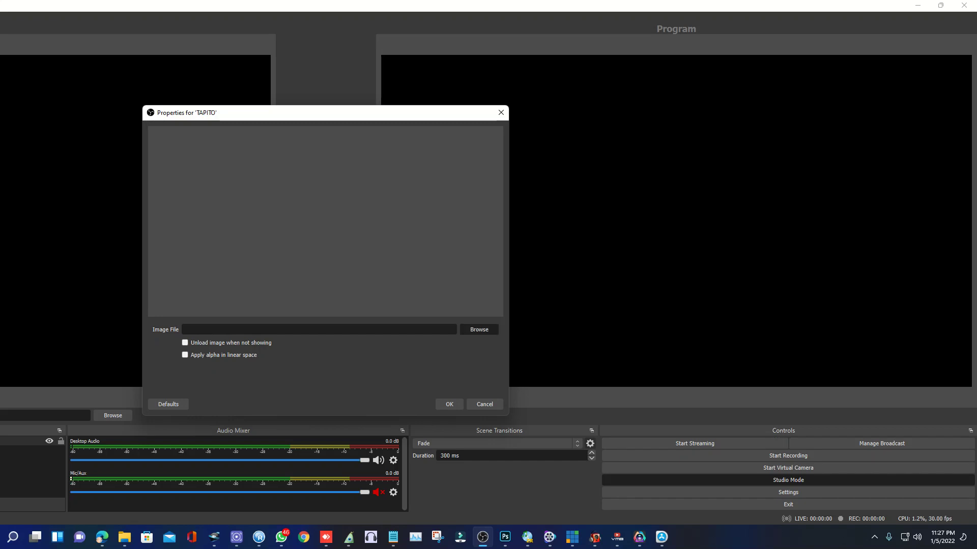
pyautogui.click(479, 329)
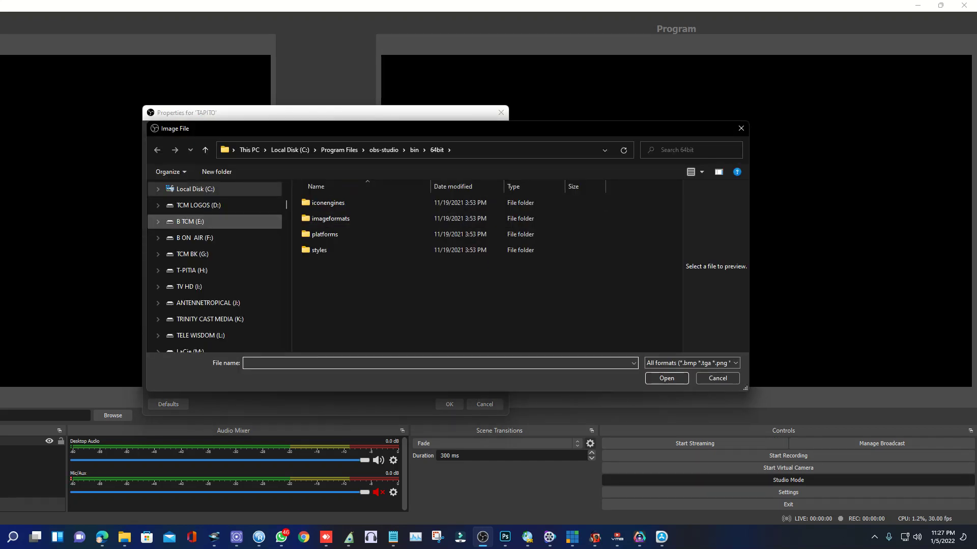
pyautogui.scroll(3, 214, 267)
pyautogui.scroll(3, 214, 256)
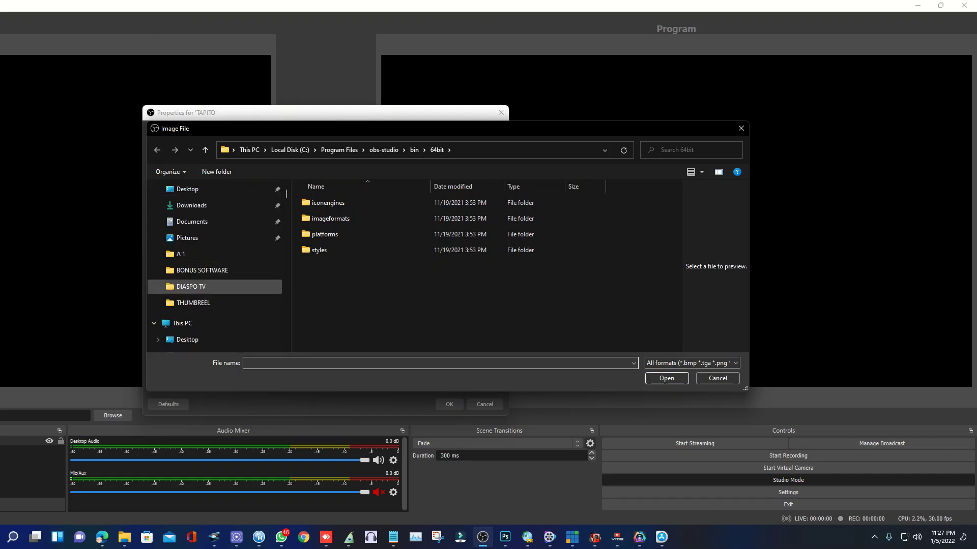
pyautogui.click(202, 270)
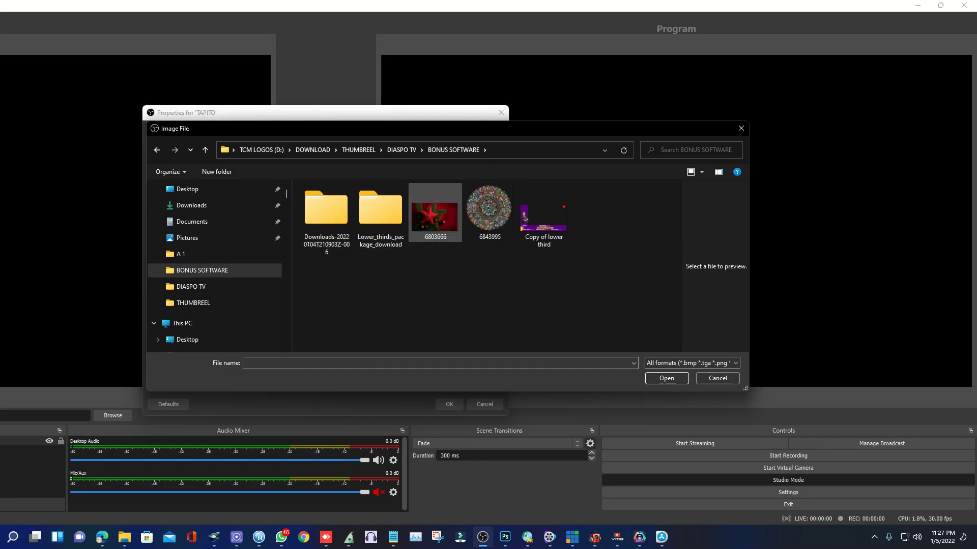
# Show all file types in the BONUS SOFTWARE folder and load 6803666.jpg as the TAPITO source's image
pyautogui.click(692, 362)
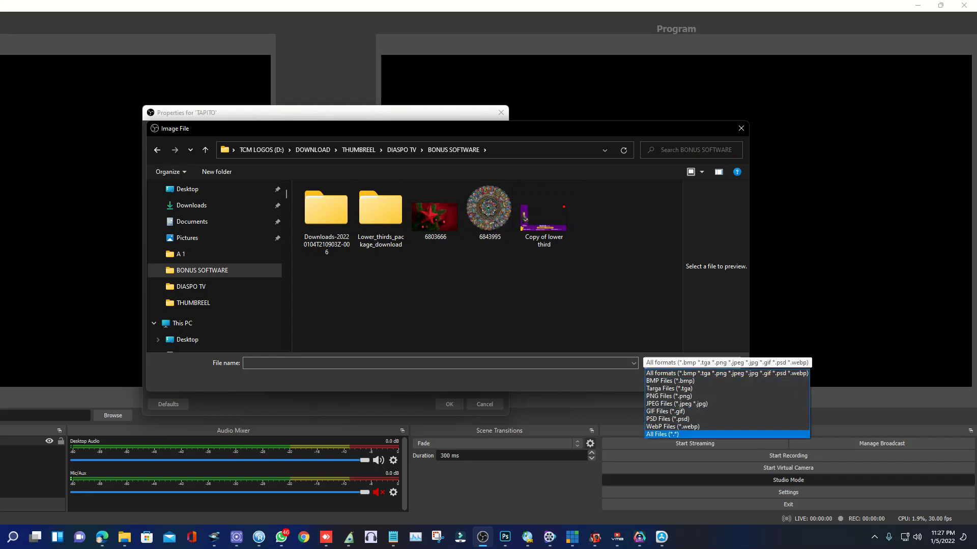
pyautogui.click(692, 433)
pyautogui.scroll(-5, 485, 265)
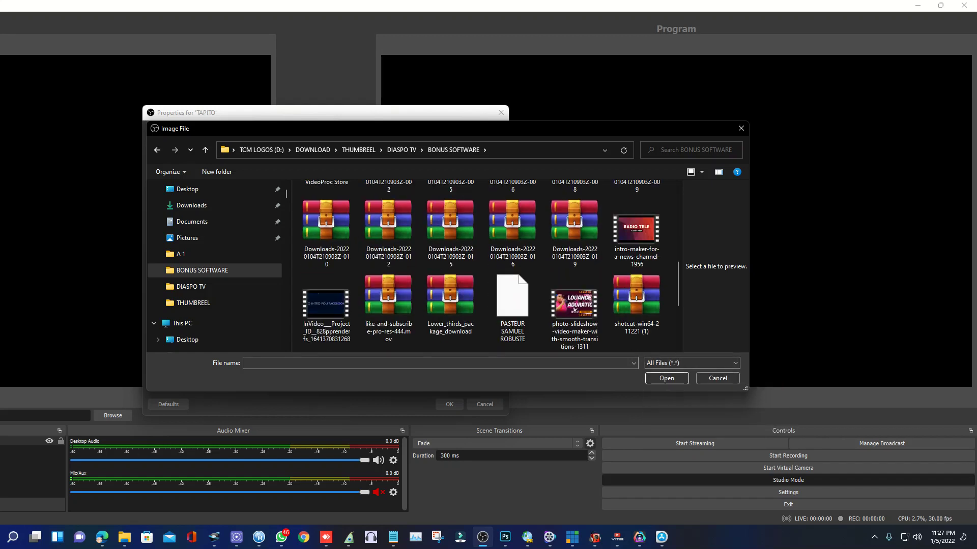
pyautogui.scroll(4, 486, 264)
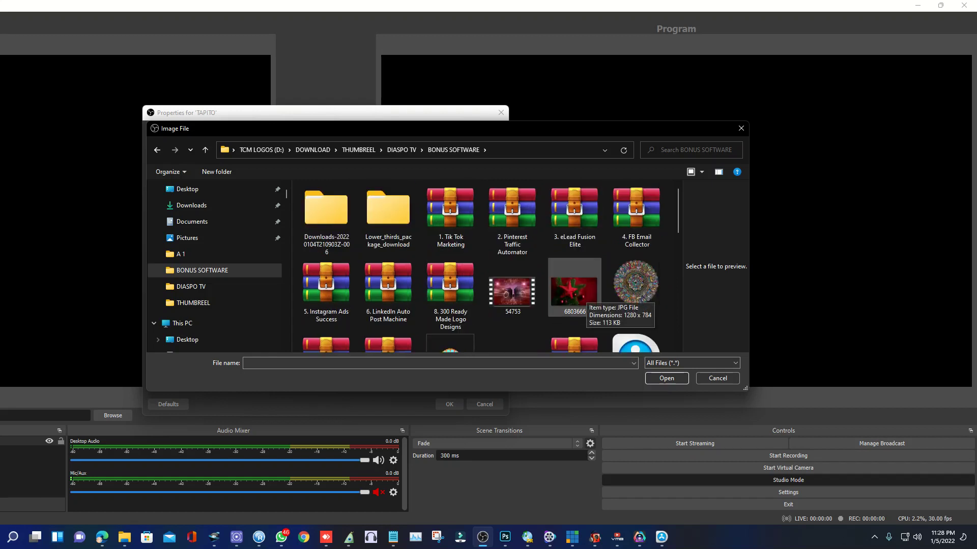
pyautogui.doubleClick(575, 293)
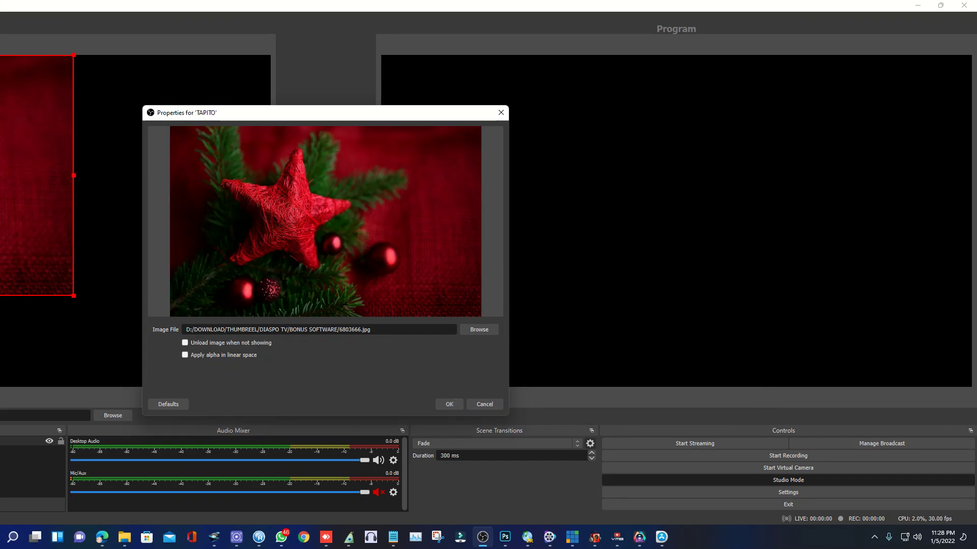
pyautogui.click(449, 404)
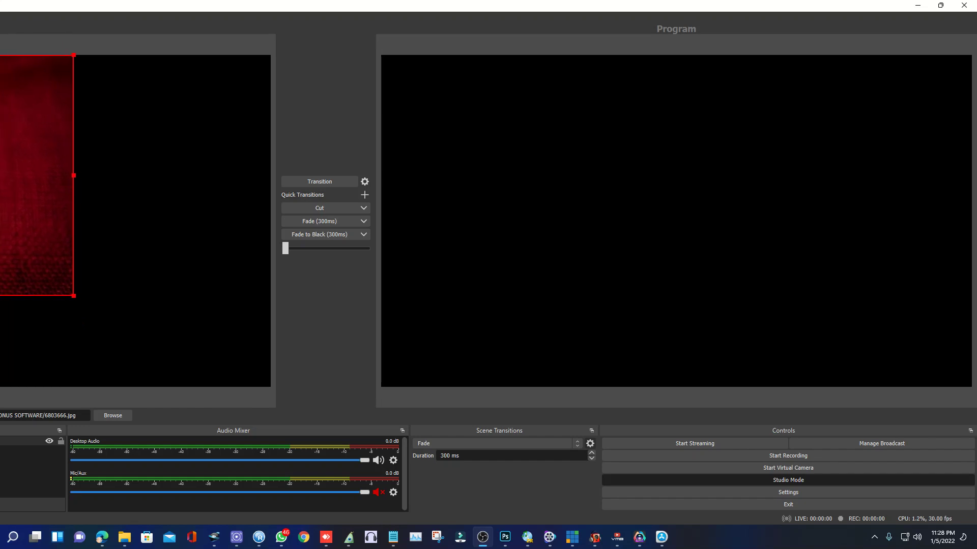
# Apply the Fit to screen transform to the TAPITO image in the preview
pyautogui.rightClick(13, 229)
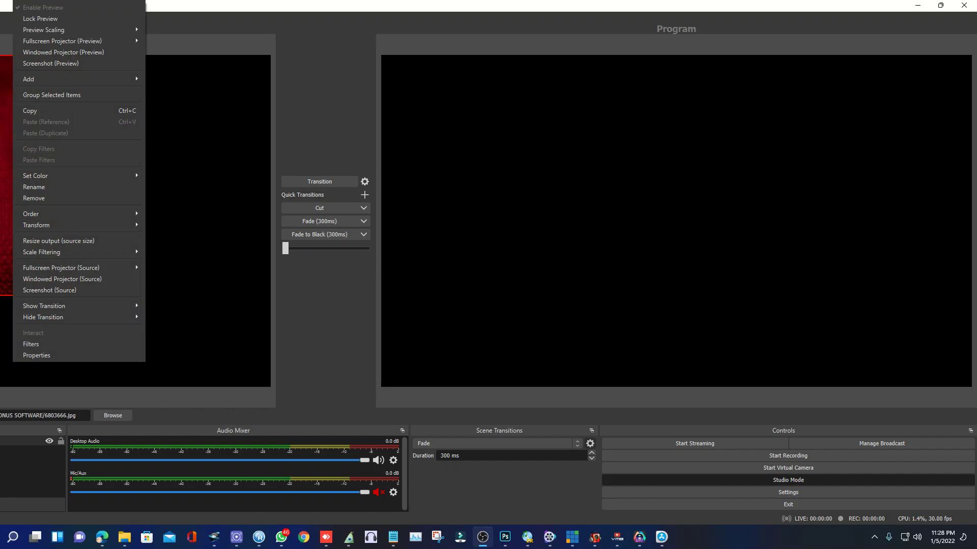
pyautogui.moveTo(76, 224)
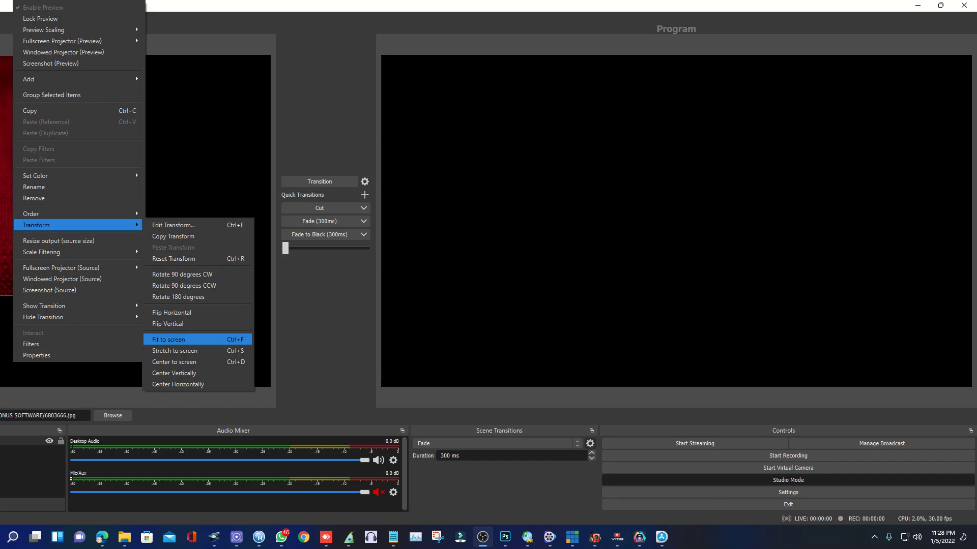
pyautogui.click(169, 339)
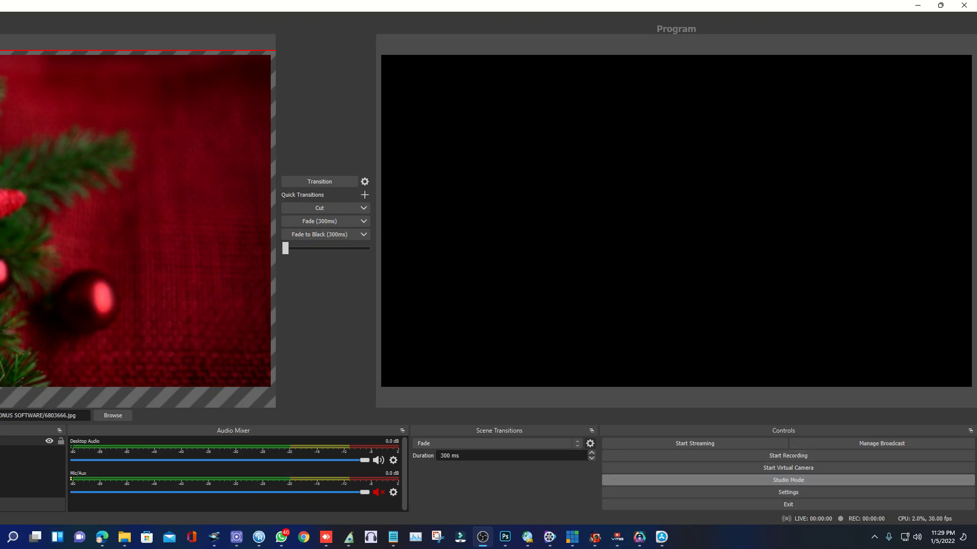
# Turn Studio Mode off and back on, and view the Duplicate Scene and other transition options without changing them
pyautogui.click(788, 480)
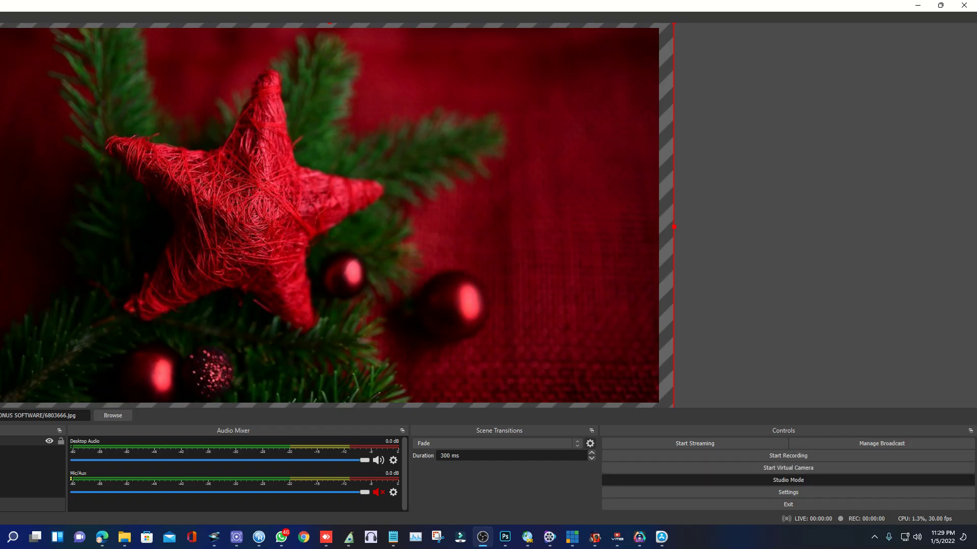
pyautogui.click(788, 480)
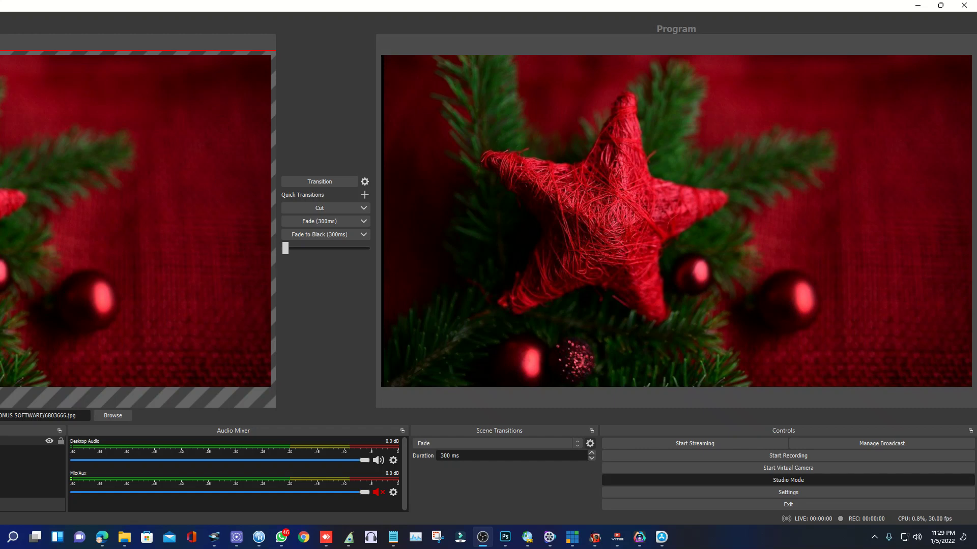
pyautogui.click(365, 182)
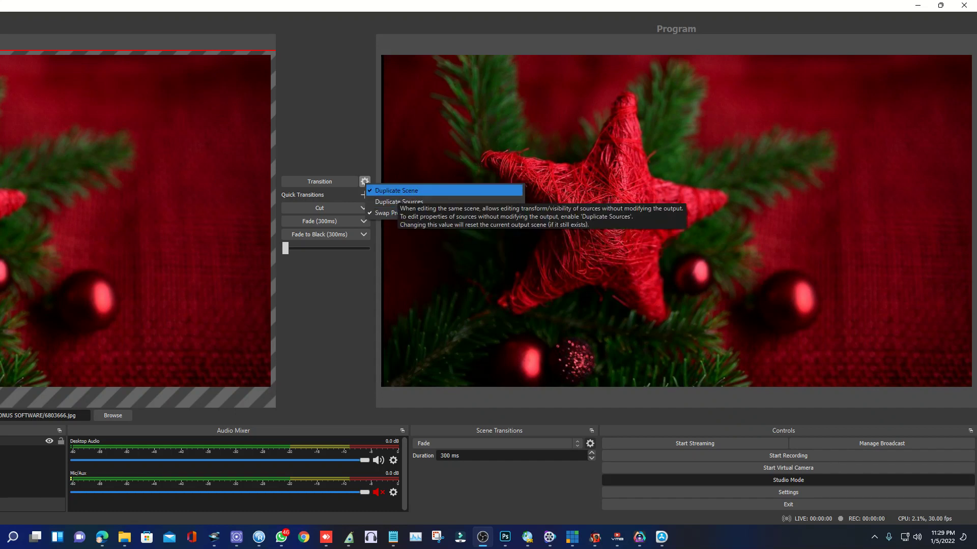
pyautogui.press('Escape')
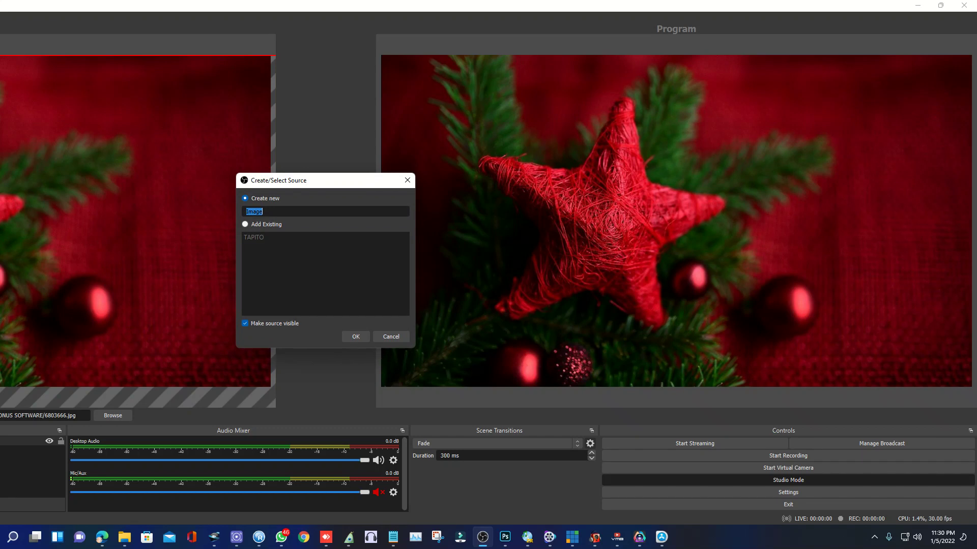
# Name the new image source LOGO and load 6843995.png from the BONUS SOFTWARE folder into it
pyautogui.write('LOGO')
pyautogui.press('Return')
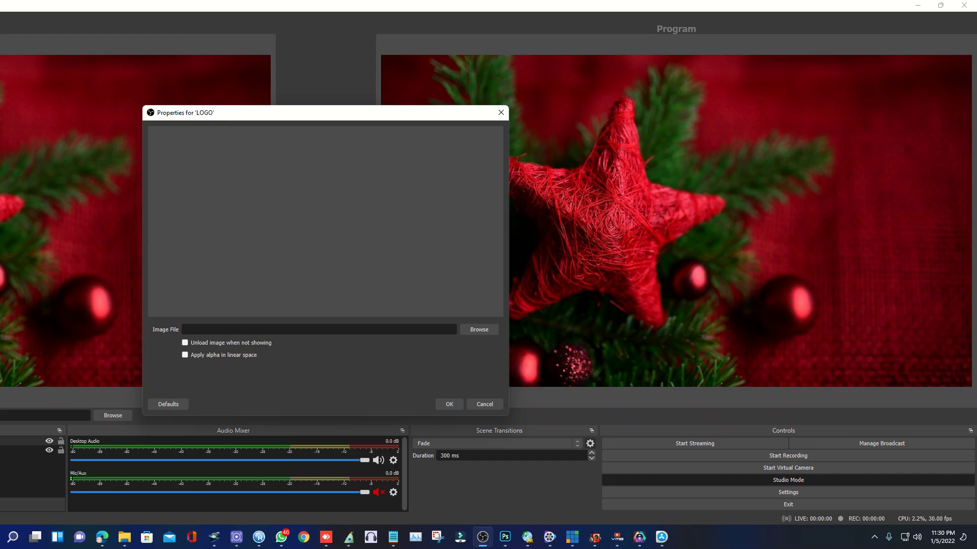
pyautogui.click(479, 330)
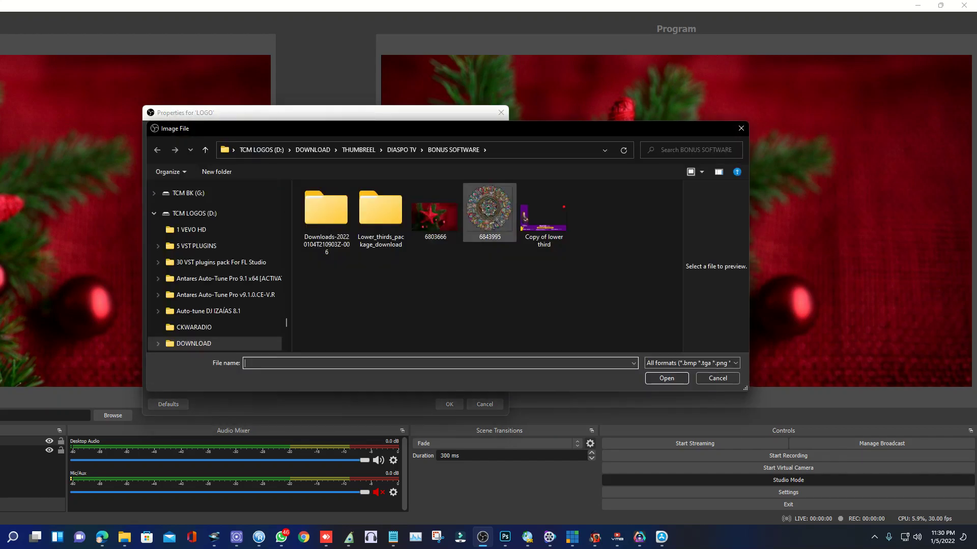
pyautogui.click(489, 208)
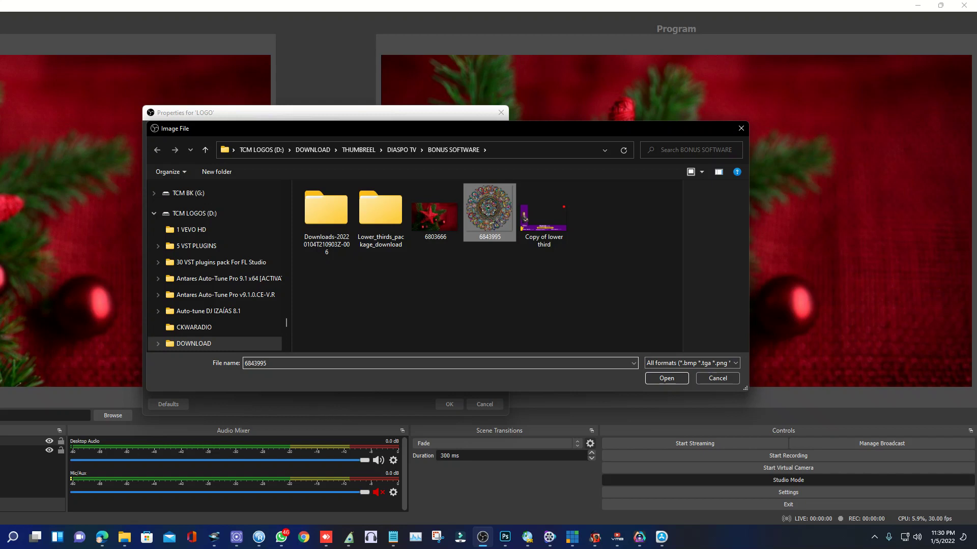
pyautogui.press('Return')
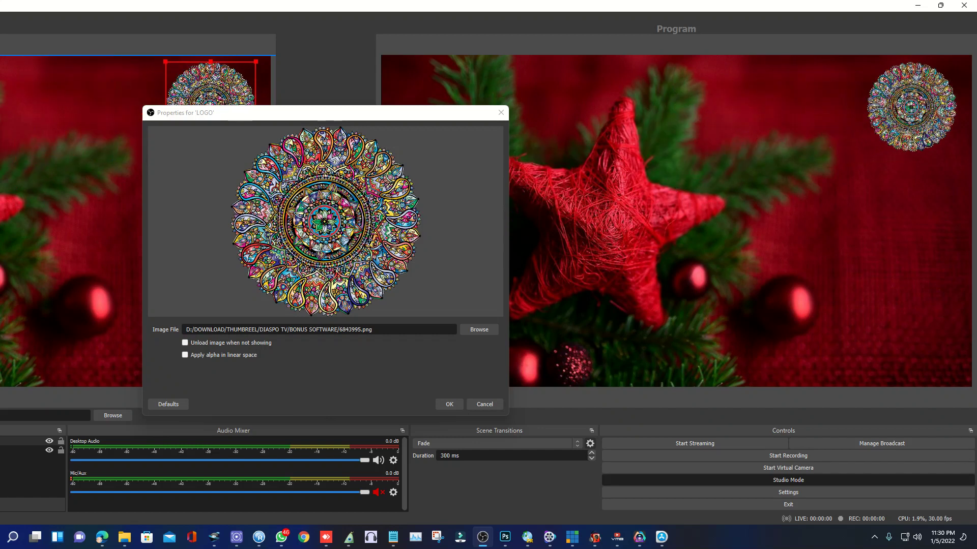
pyautogui.click(449, 404)
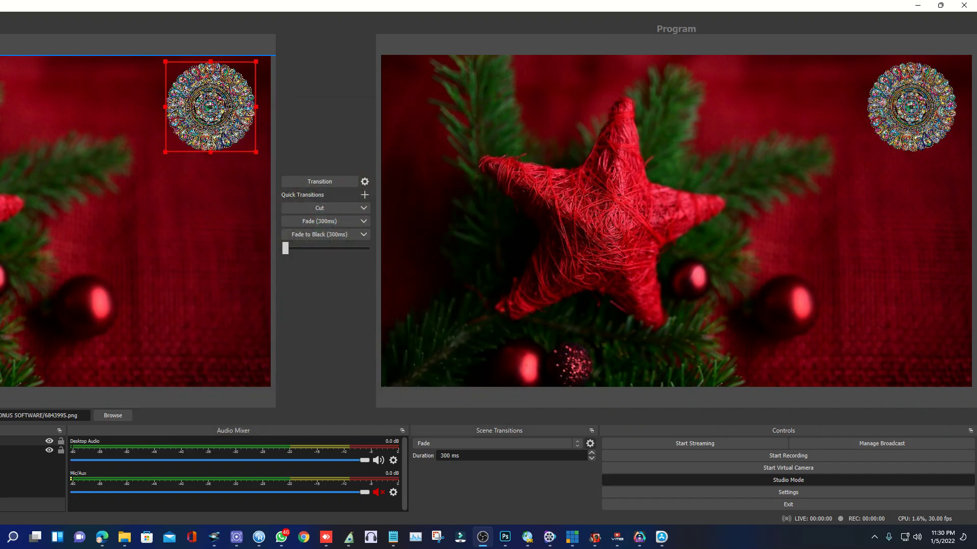
# Switch the preview back and forth between the star image scene and the empty scene
pyautogui.click(26, 450)
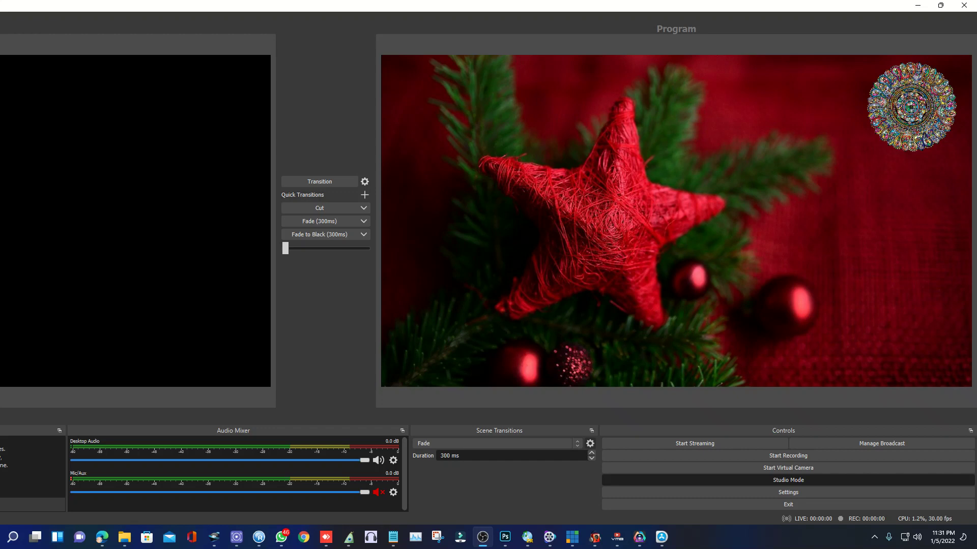
pyautogui.hotkey('ctrl', 'z')
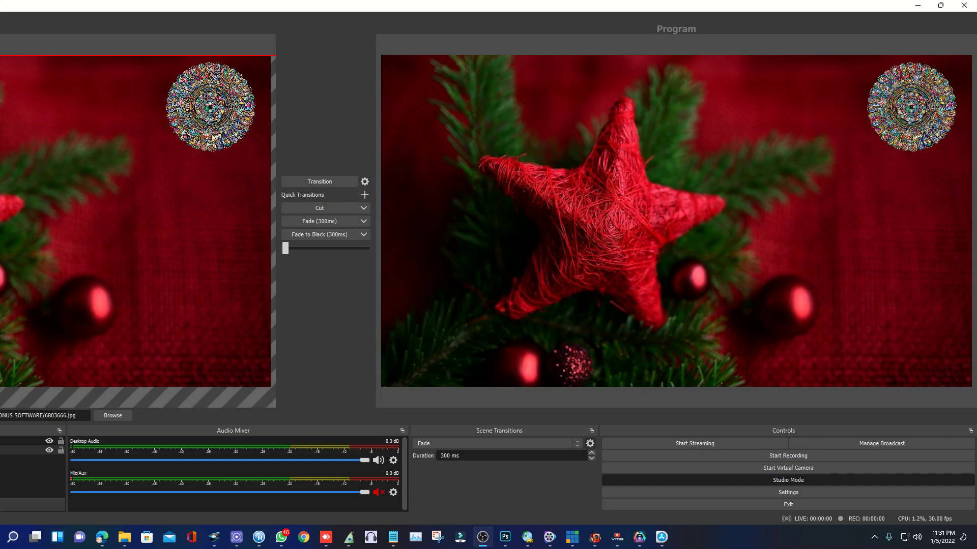
pyautogui.hotkey('ctrl', 'y')
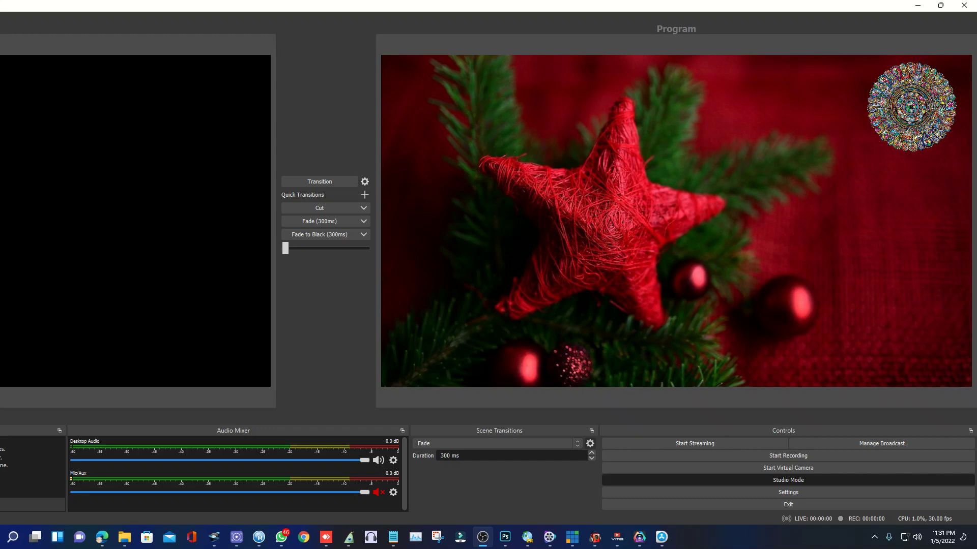
pyautogui.hotkey('ctrl', 'z')
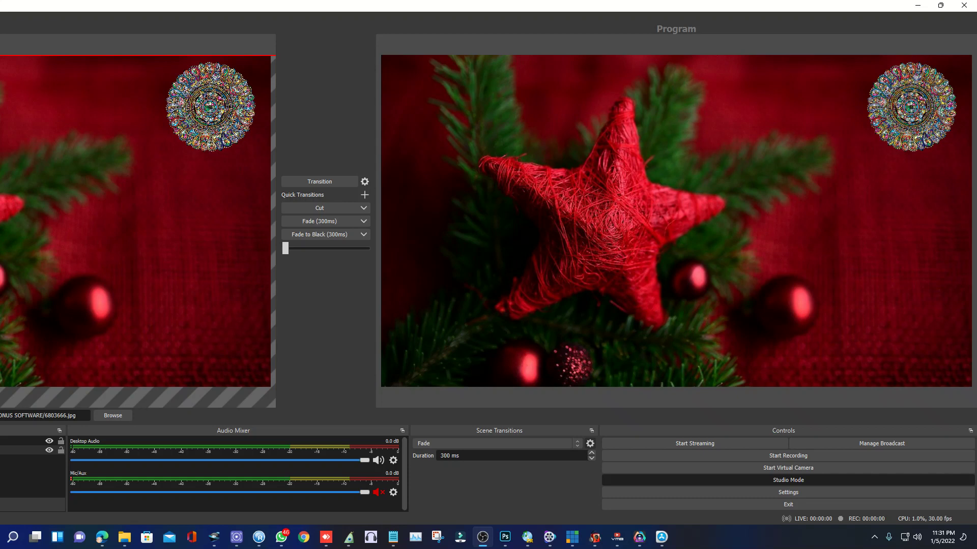
# Create a media source named INTRO SHOW in the empty scene and choose InVideo___Project_ID__828pprenderfs_1641370831268.mp4 as its local file
pyautogui.press('Down')
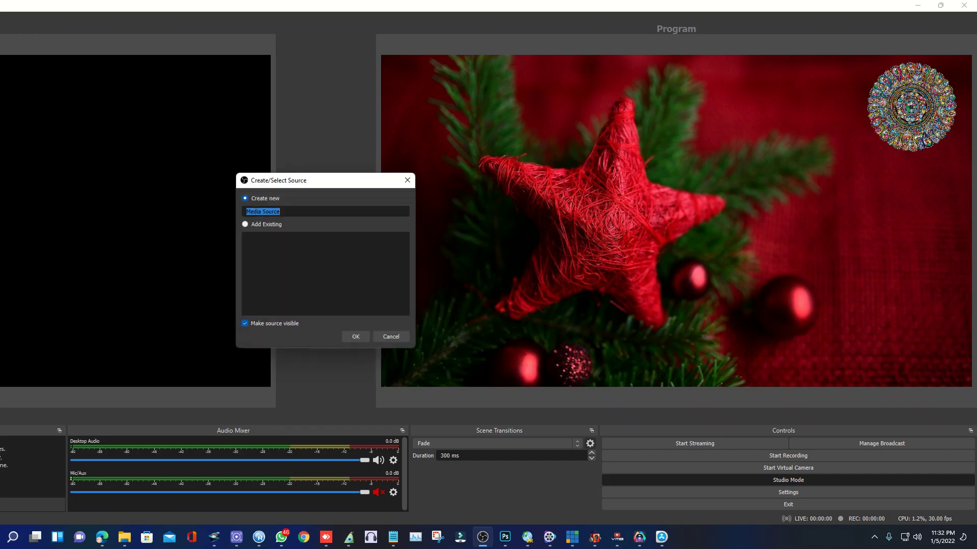
pyautogui.write('ITR')
pyautogui.press('BackSpace')
pyautogui.write('NTRO')
pyautogui.write('SHOW')
pyautogui.click(355, 337)
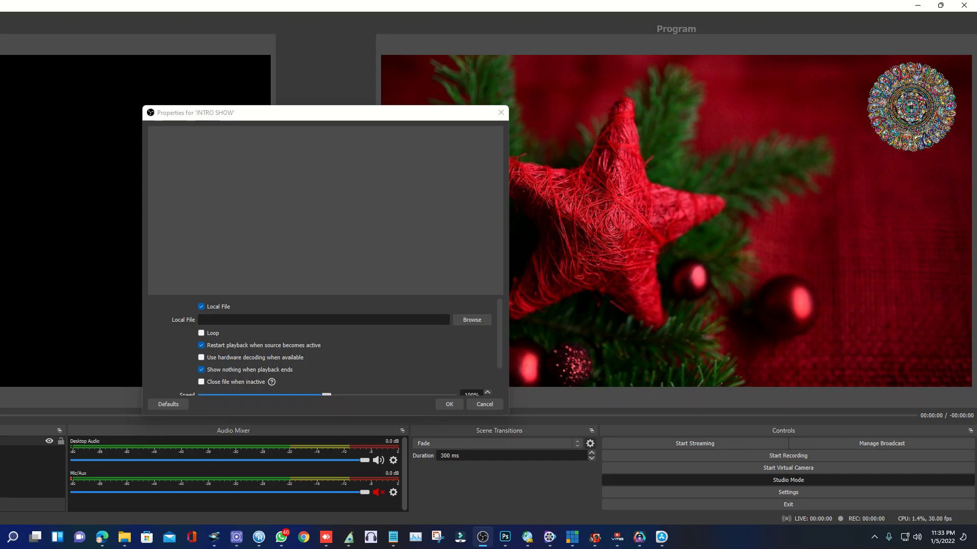
pyautogui.click(472, 320)
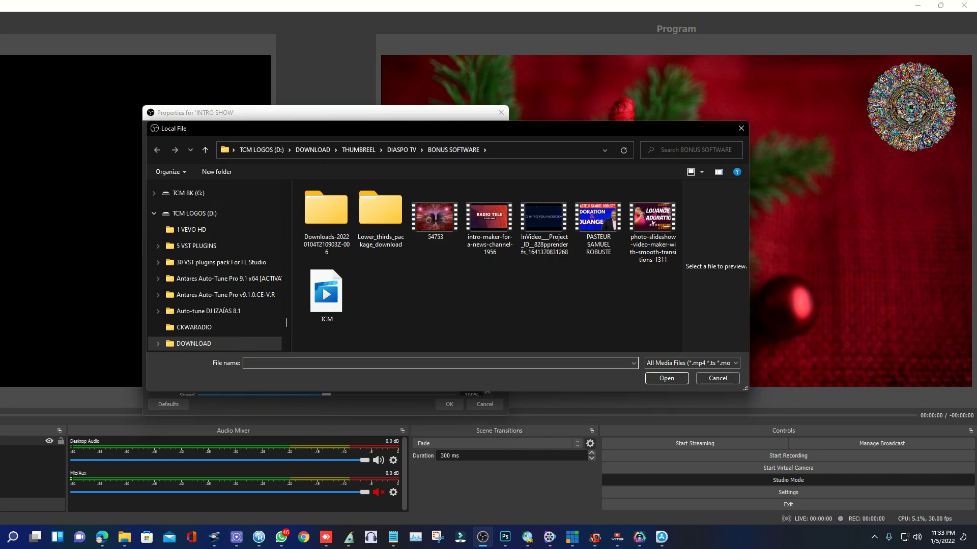
pyautogui.click(544, 221)
pyautogui.press('Return')
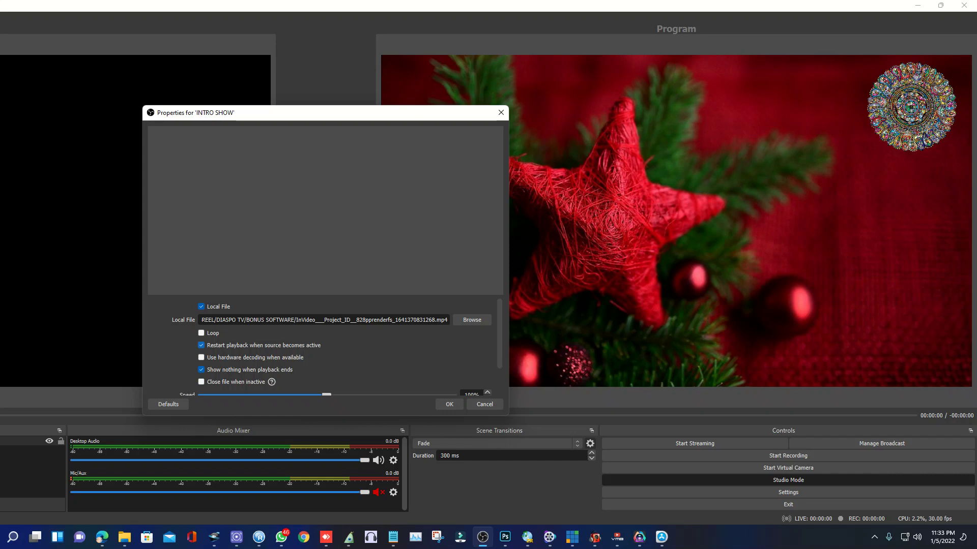
# Enable looping for the INTRO SHOW media, set its YUV color range to Full, and accept the properties
pyautogui.click(201, 333)
pyautogui.scroll(-2, 323, 346)
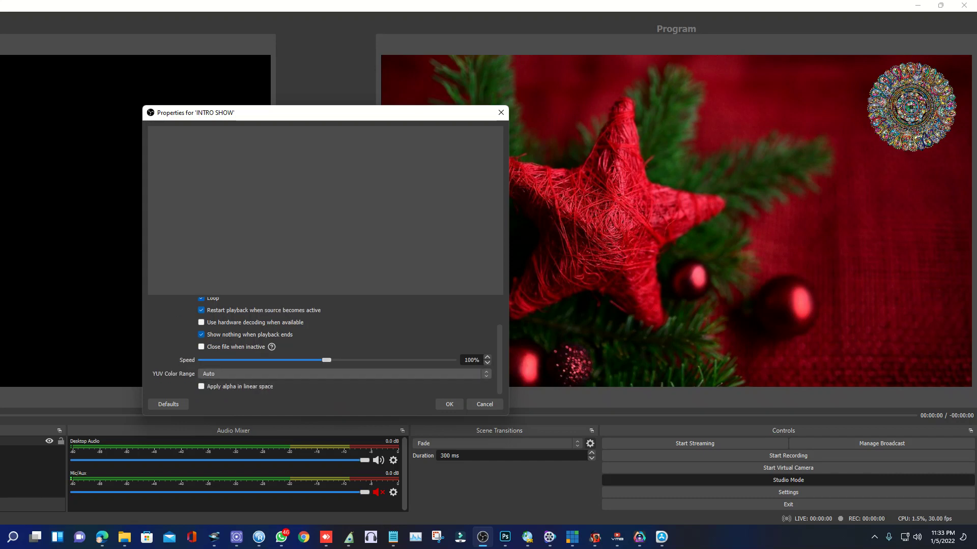
pyautogui.click(341, 373)
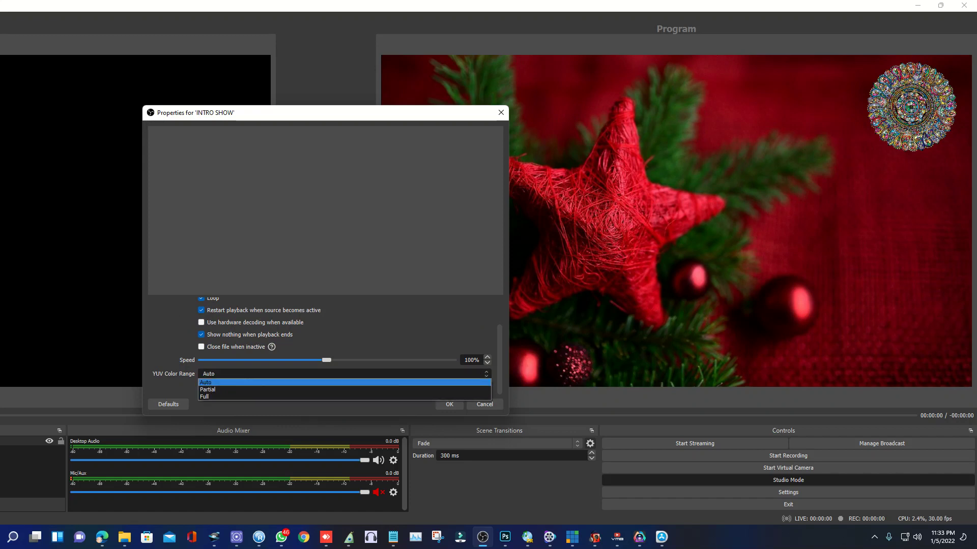
pyautogui.press('Return')
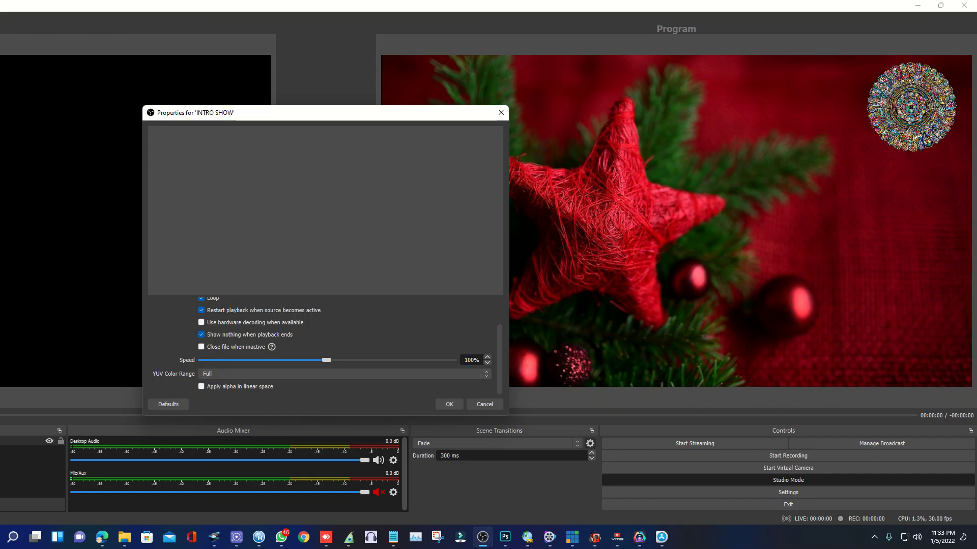
pyautogui.click(201, 387)
pyautogui.click(200, 386)
pyautogui.click(449, 405)
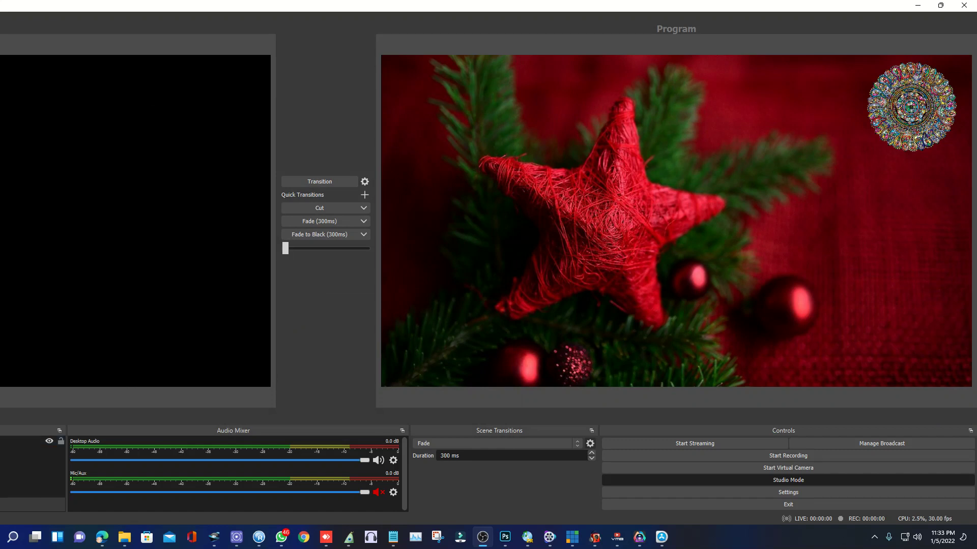
# Transition the INTRO SHOW scene to Program, select the logo in the preview, and transition the image scene back to Program
pyautogui.click(319, 182)
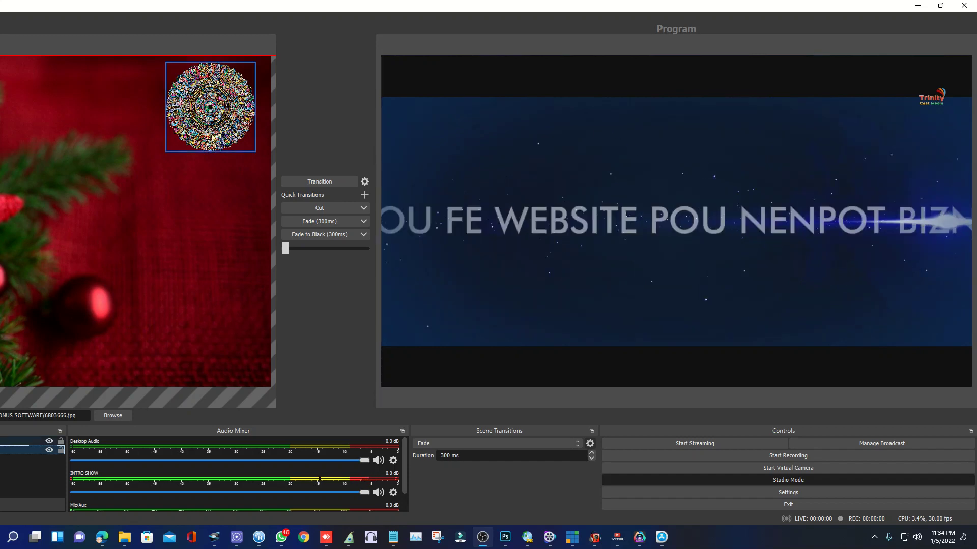
pyautogui.click(212, 138)
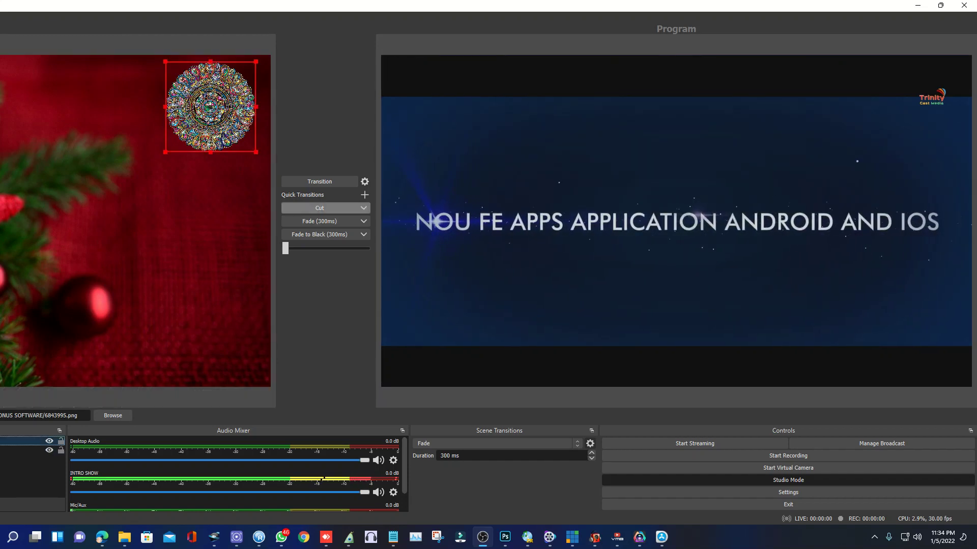
pyautogui.click(320, 182)
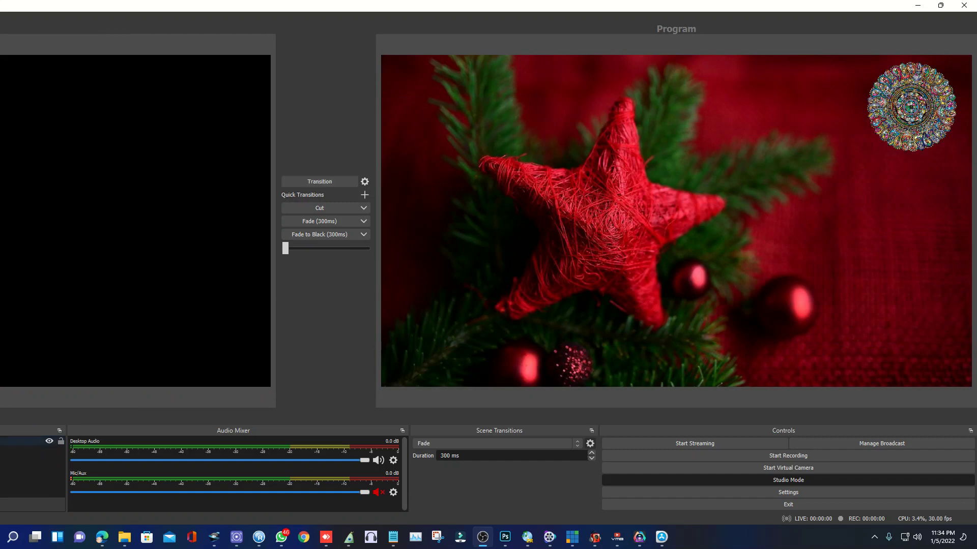
# Select the INTRO SHOW source in the preview scene and transition its video to Program again
pyautogui.click(25, 441)
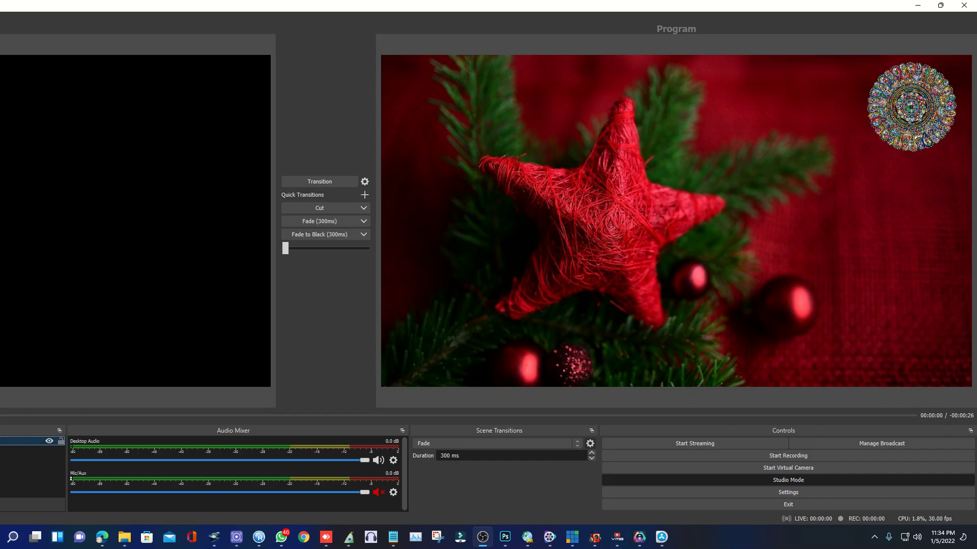
pyautogui.click(31, 478)
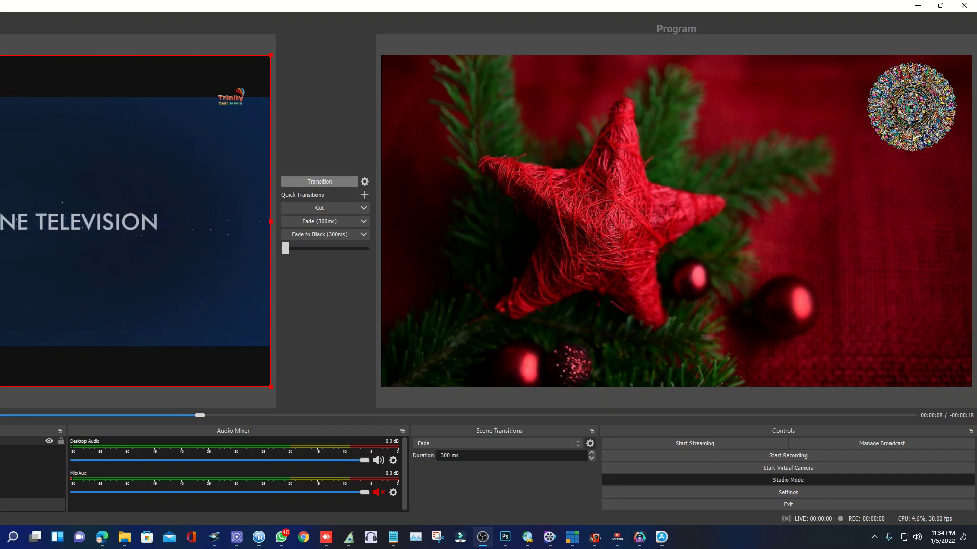
pyautogui.click(320, 181)
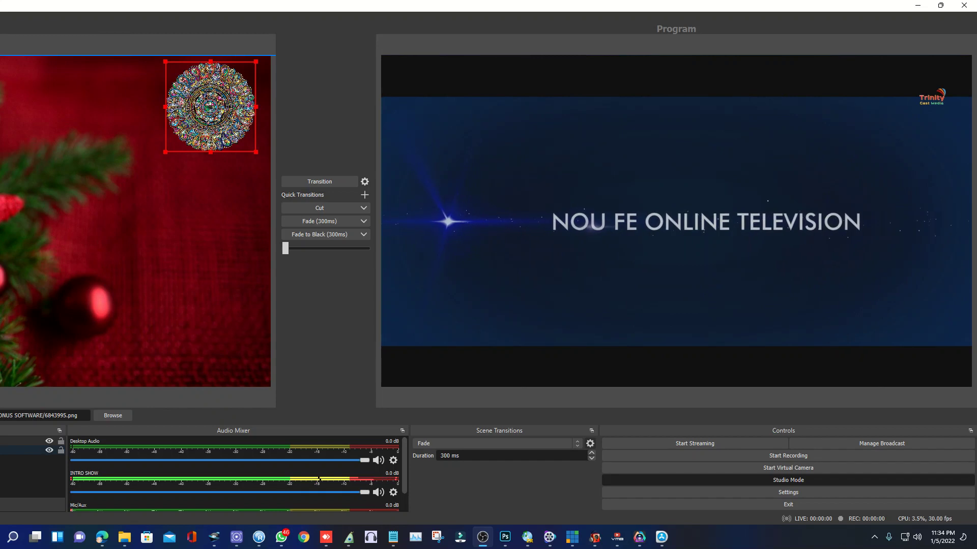
# Cut the image scene to Program and create a new image source named LOGOS in the INTRO SHOW scene
pyautogui.click(319, 208)
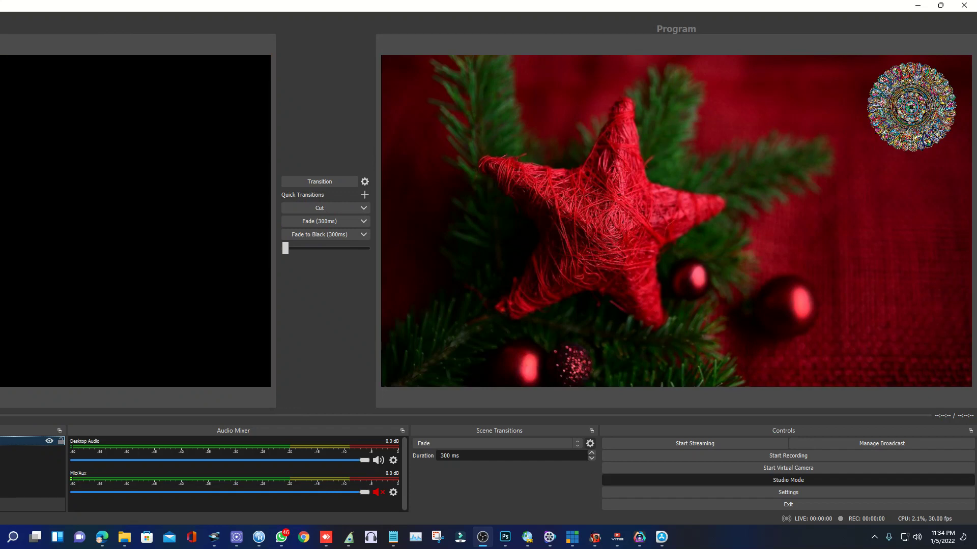
pyautogui.rightClick(244, 181)
pyautogui.click(322, 188)
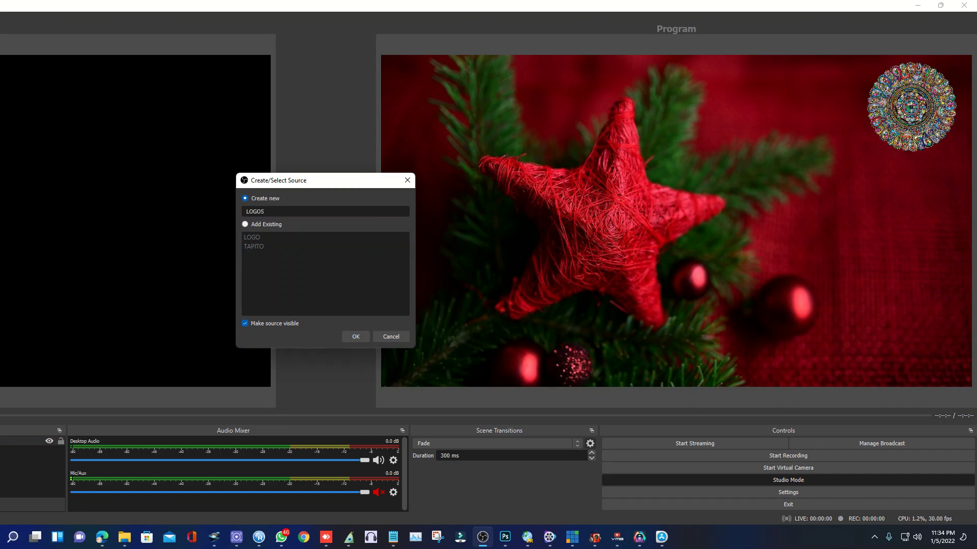
pyautogui.press('Return')
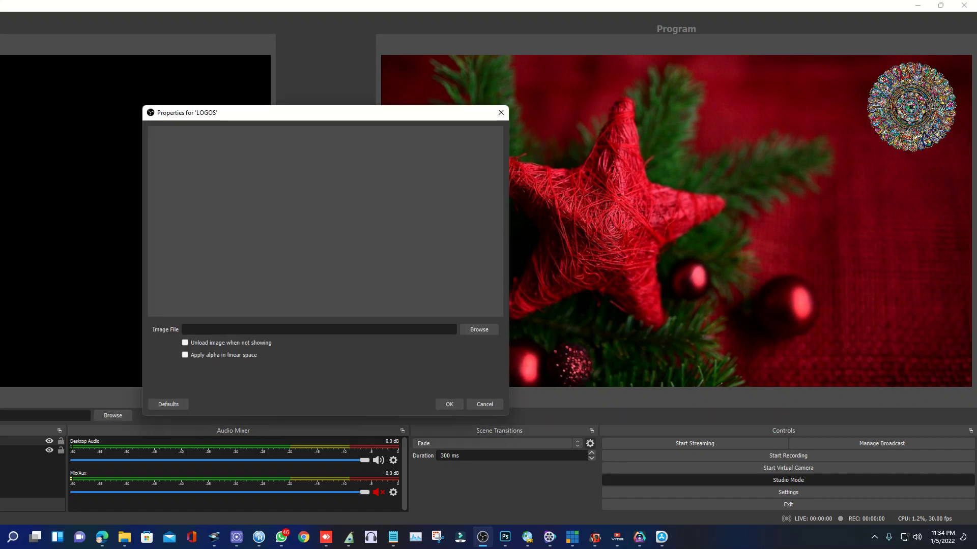
# Load 6843995.png as the image file of the LOGOS source and transition the intro scene with its logo to Program
pyautogui.click(479, 329)
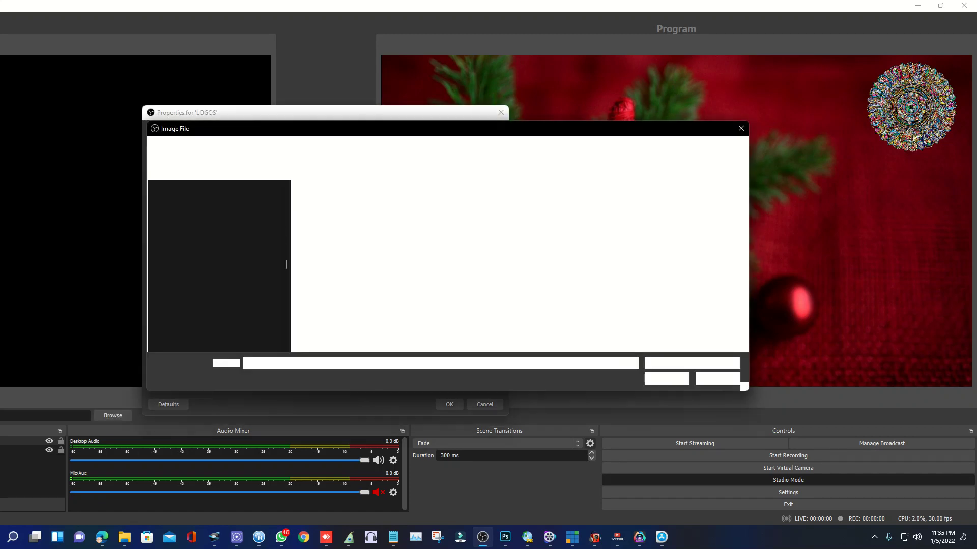
pyautogui.doubleClick(489, 213)
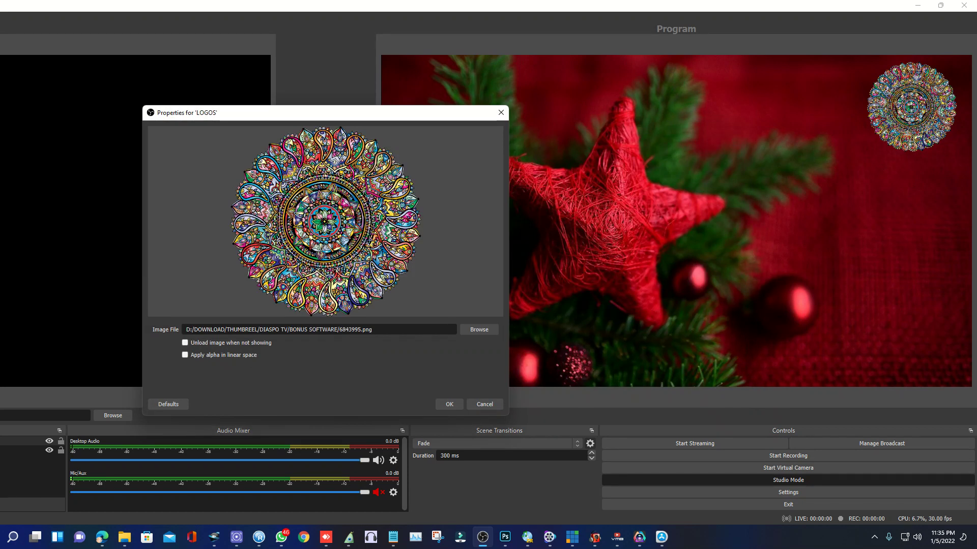
pyautogui.press('Return')
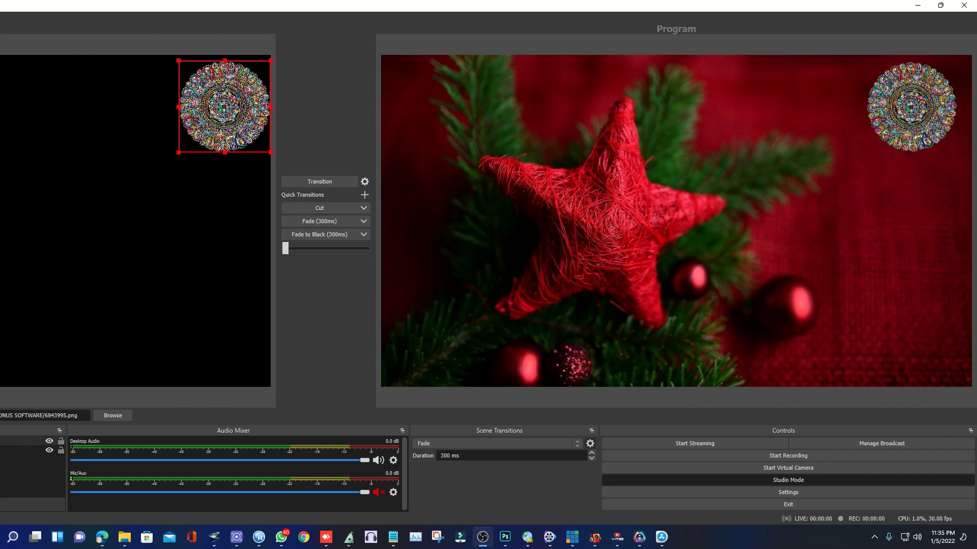
pyautogui.click(319, 182)
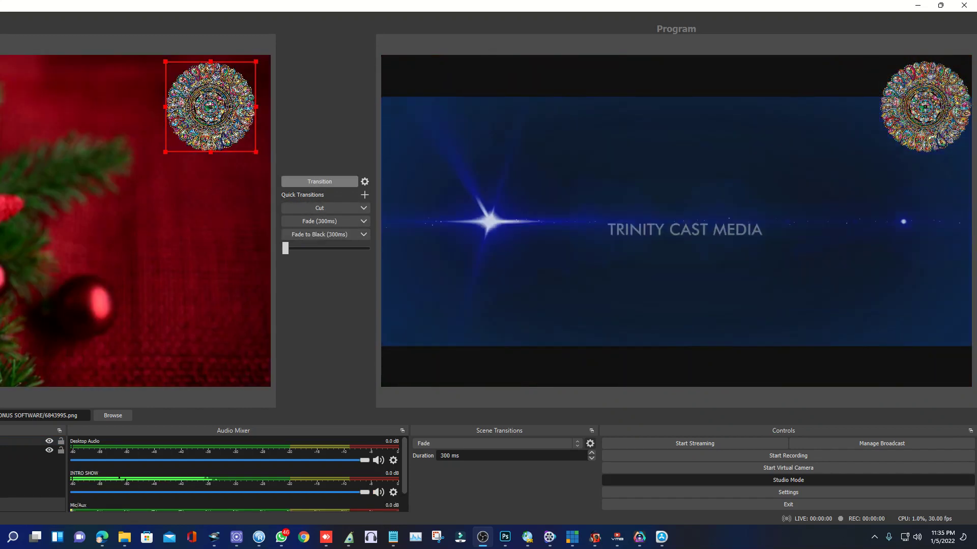